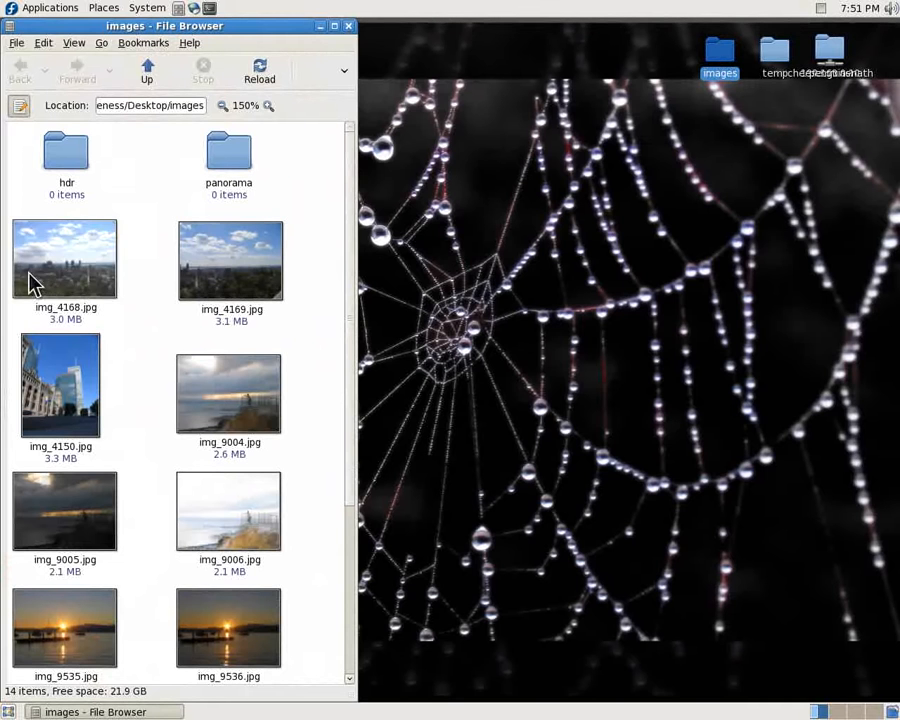
# Step: Move the img_4168.jpg thumbnail so it overlaps the edge of img_4169.jpg, and minimize the images folder window
pyautogui.moveTo(32, 281); pyautogui.dragTo(131, 287)
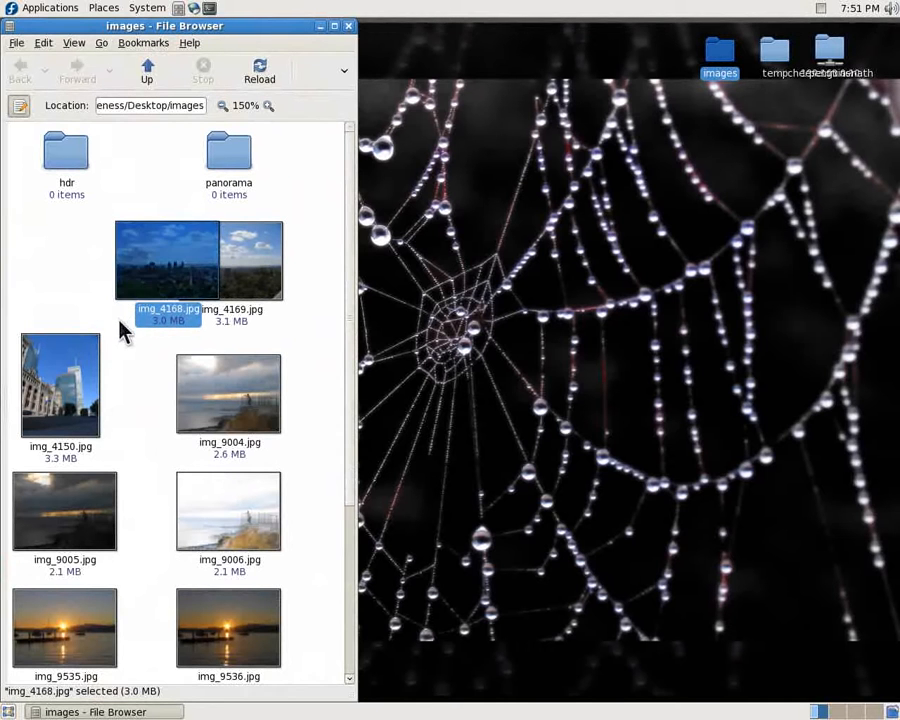
pyautogui.click(104, 298)
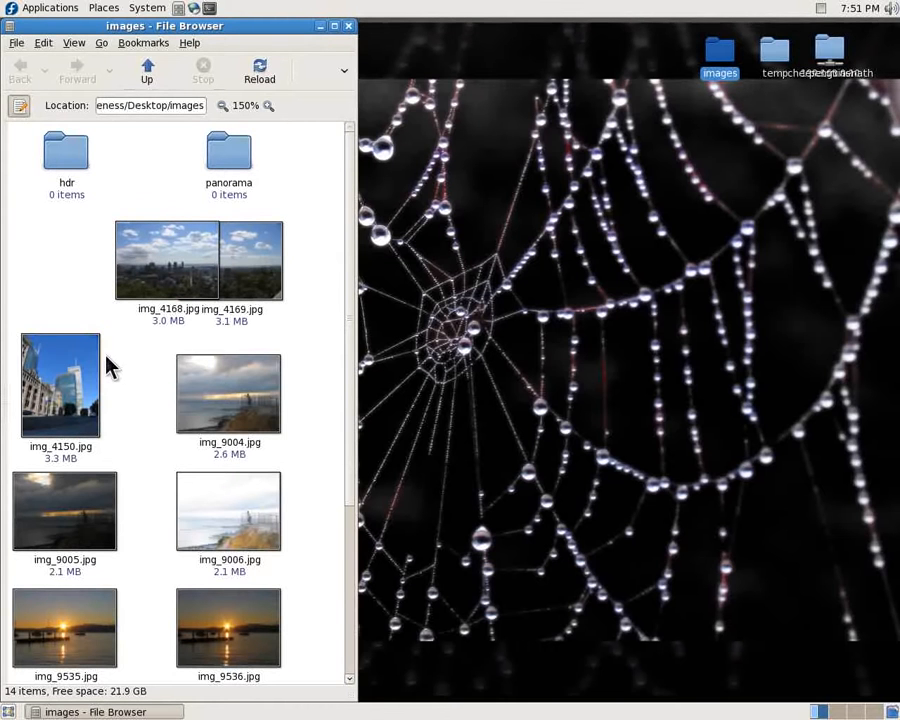
pyautogui.click(320, 25)
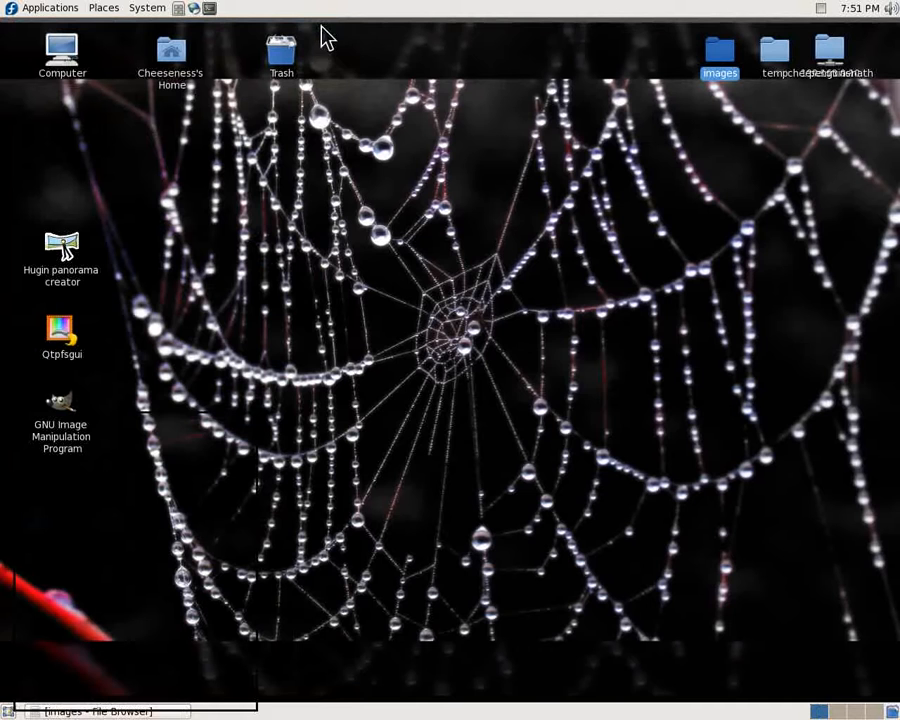
# Step: Launch Hugin and add img_4168.jpg and img_4169.jpg from the images folder to the project
pyautogui.doubleClick(60, 250)
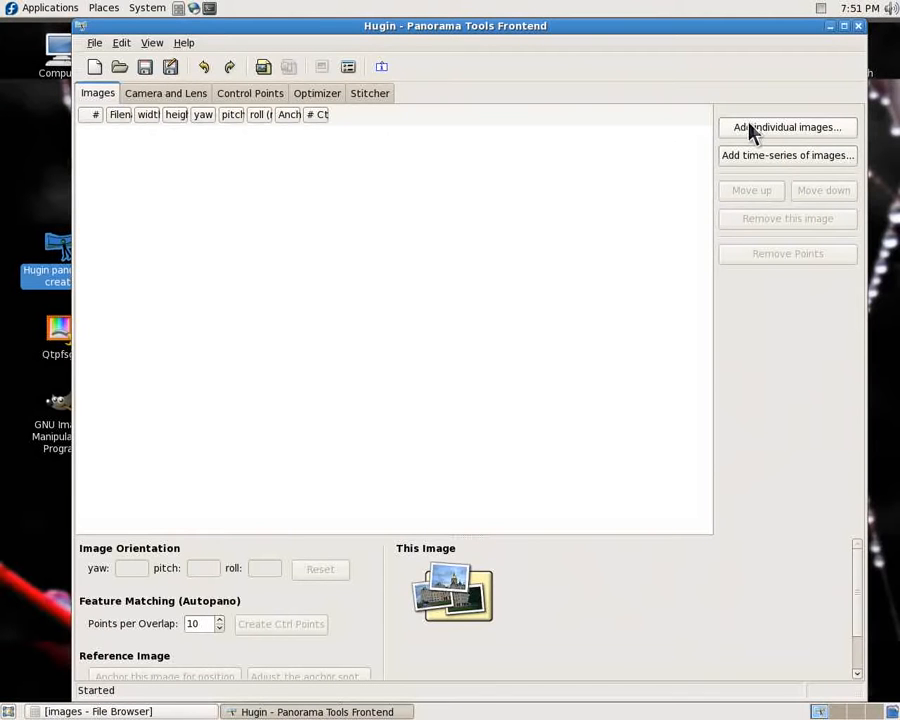
pyautogui.click(757, 128)
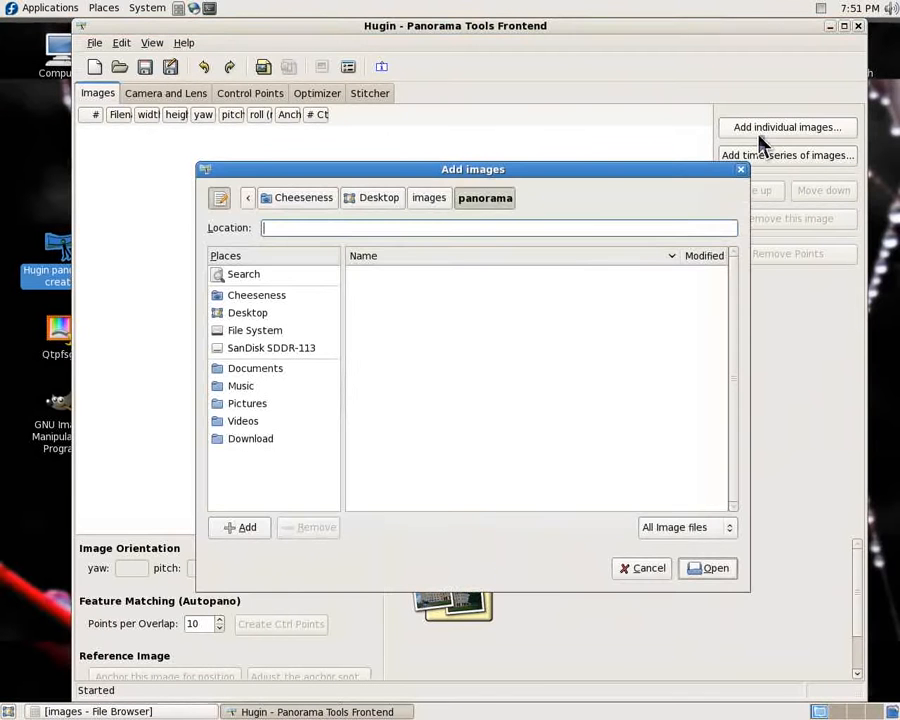
pyautogui.click(420, 200)
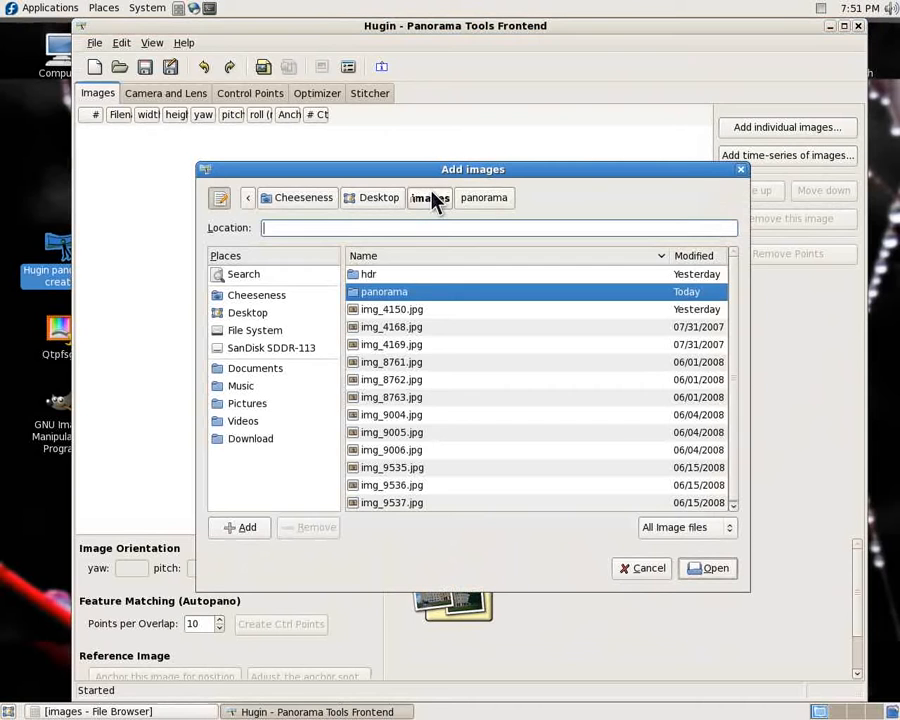
pyautogui.click(410, 327)
pyautogui.keyDown('shift'); pyautogui.click(414, 344); pyautogui.keyUp('shift')
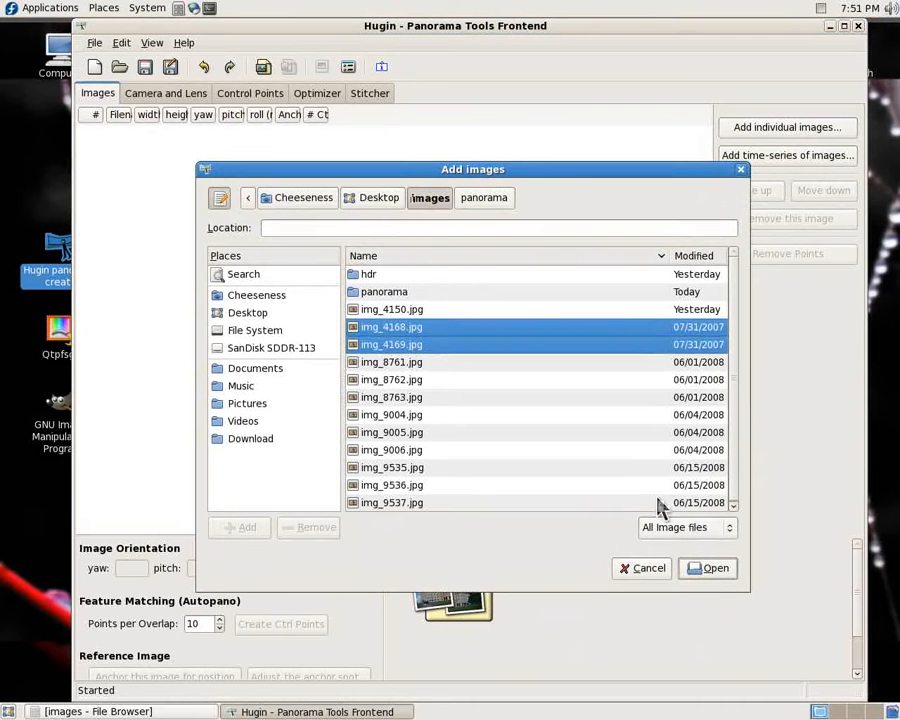
pyautogui.click(707, 570)
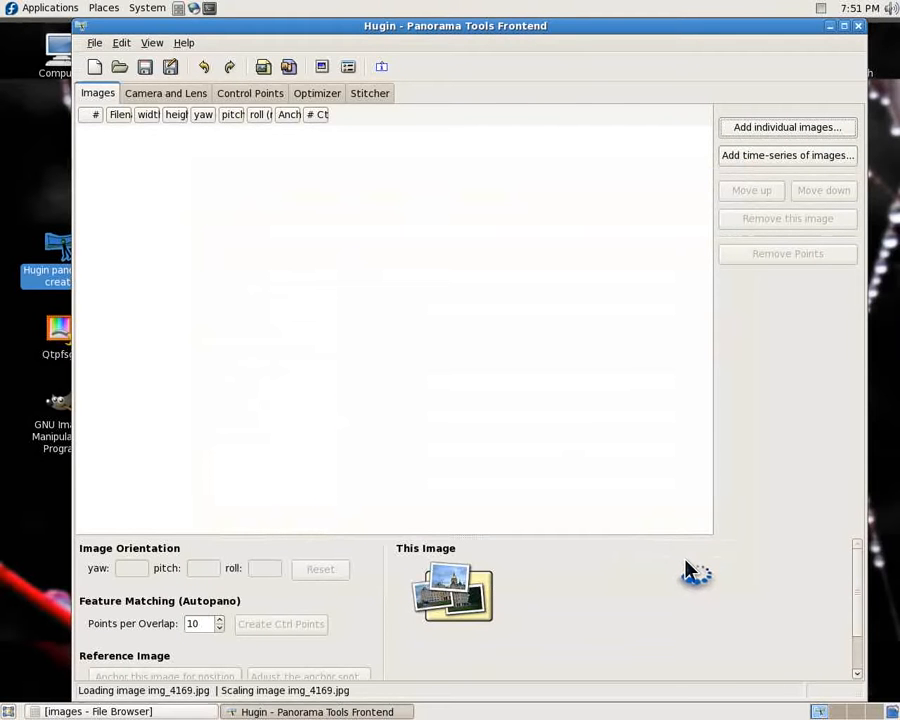
# Step: Check the lens data, show images 0 and 1 side by side for control points, and enlarge the point table
pyautogui.click(176, 96)
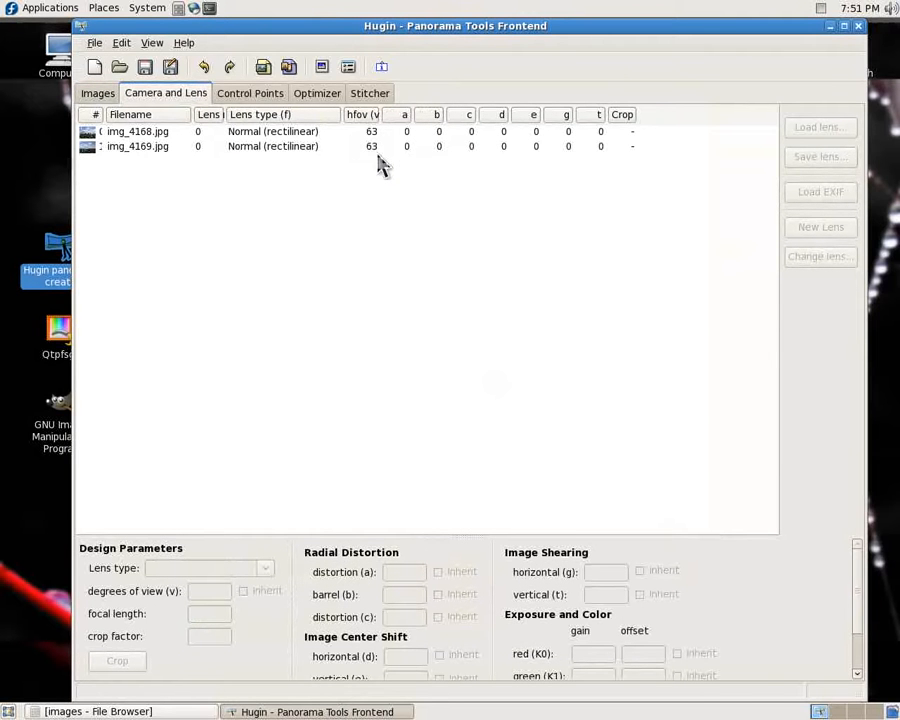
pyautogui.click(255, 97)
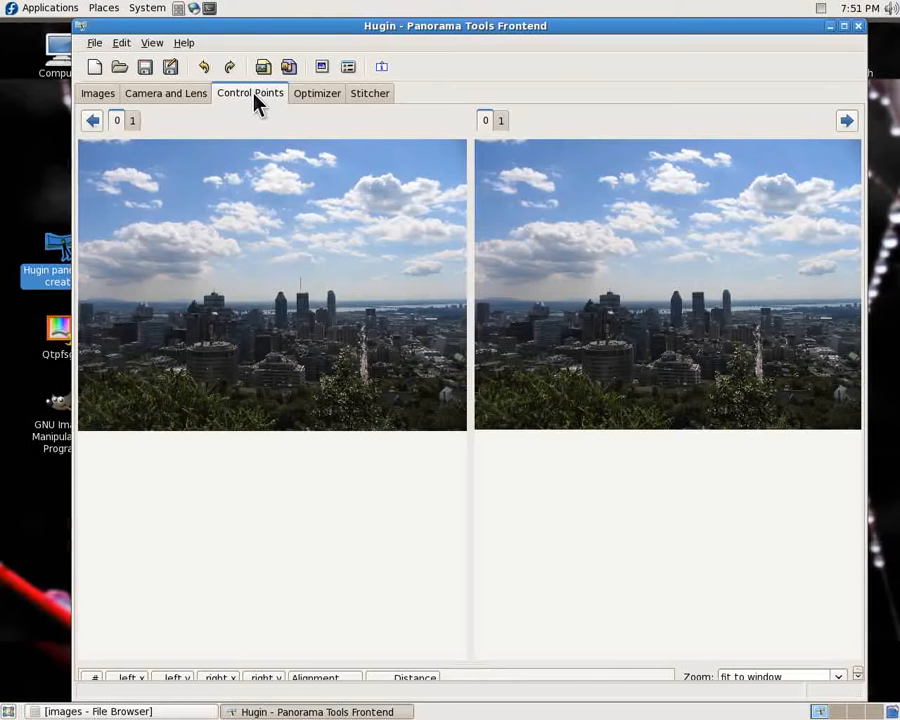
pyautogui.click(502, 121)
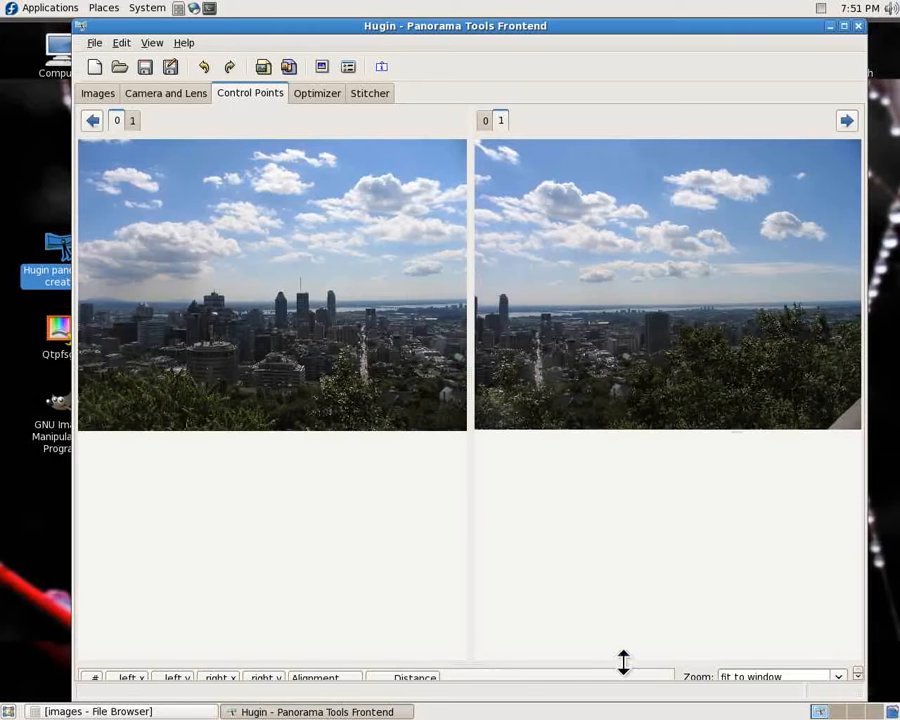
pyautogui.moveTo(623, 660); pyautogui.dragTo(613, 518)
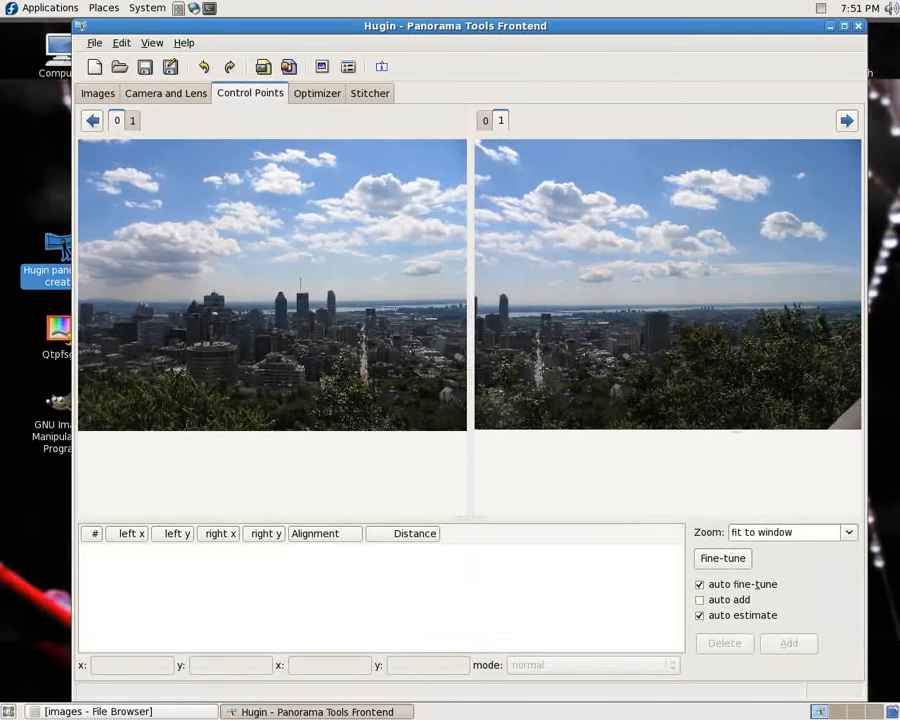
# Step: Add control point pairs on the rooftop of the tall tower and on the small distant building by the river
pyautogui.click(505, 294)
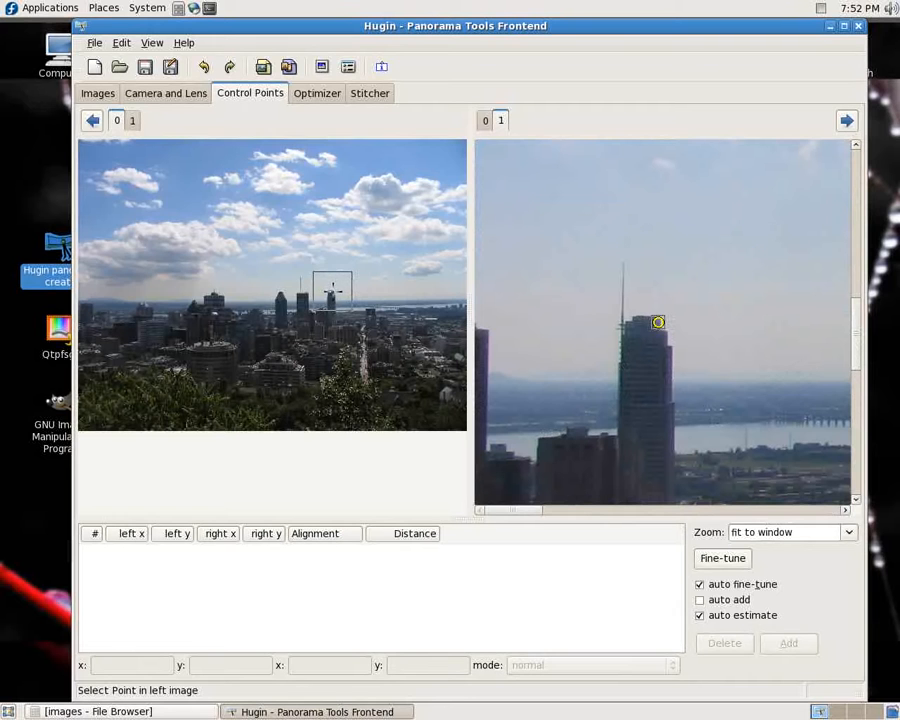
pyautogui.click(332, 292)
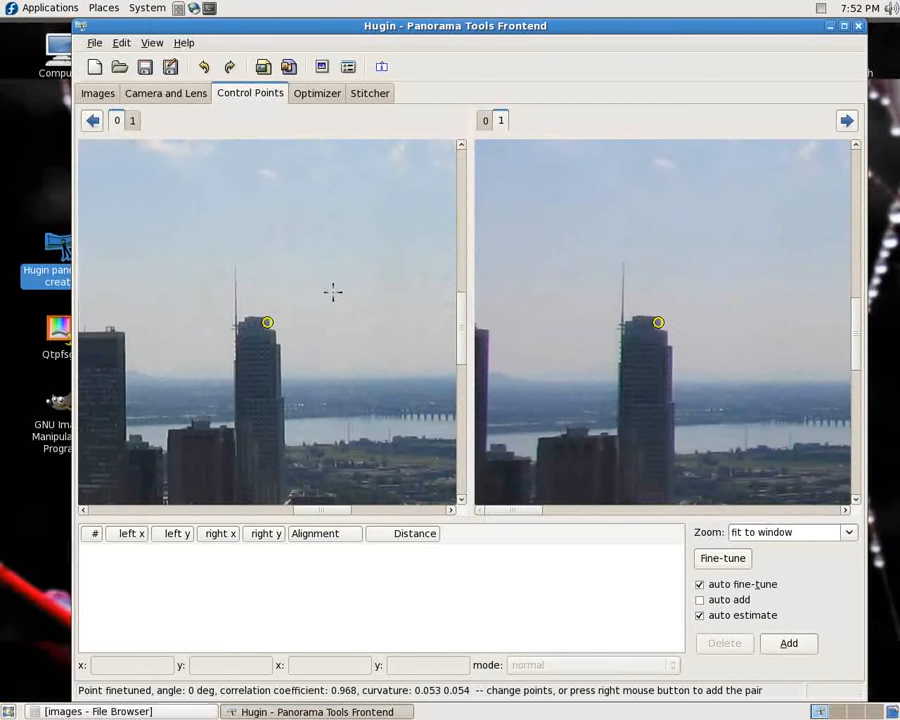
pyautogui.click(799, 650)
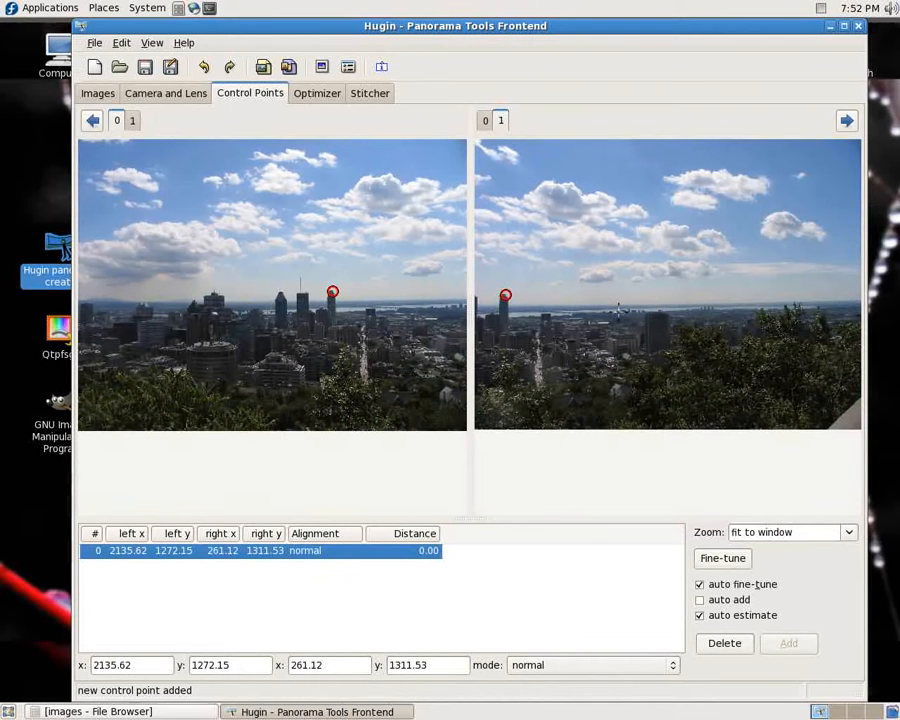
pyautogui.click(619, 311)
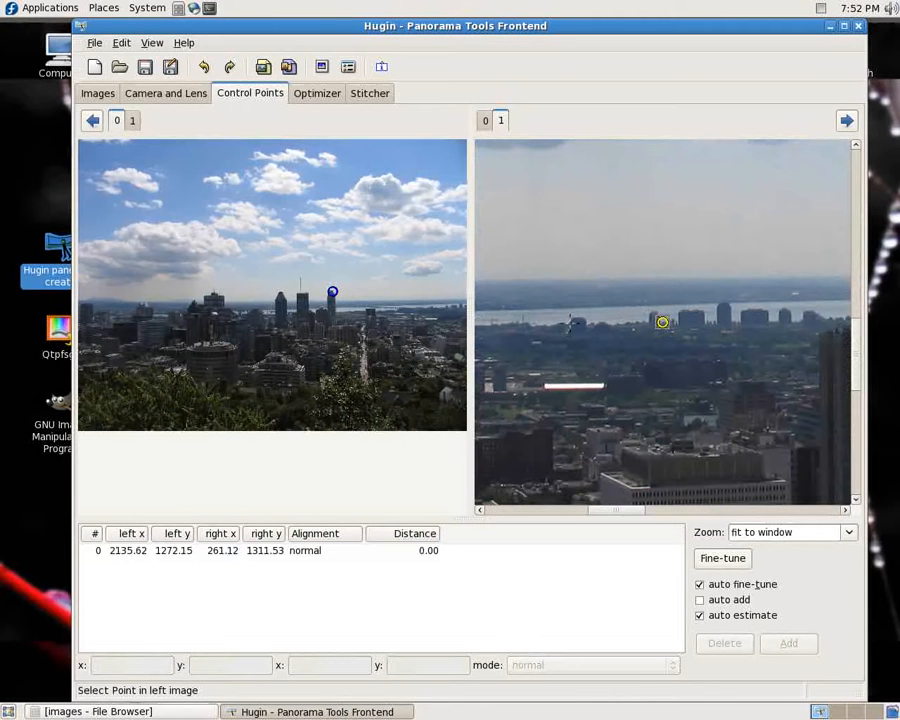
pyautogui.click(450, 315)
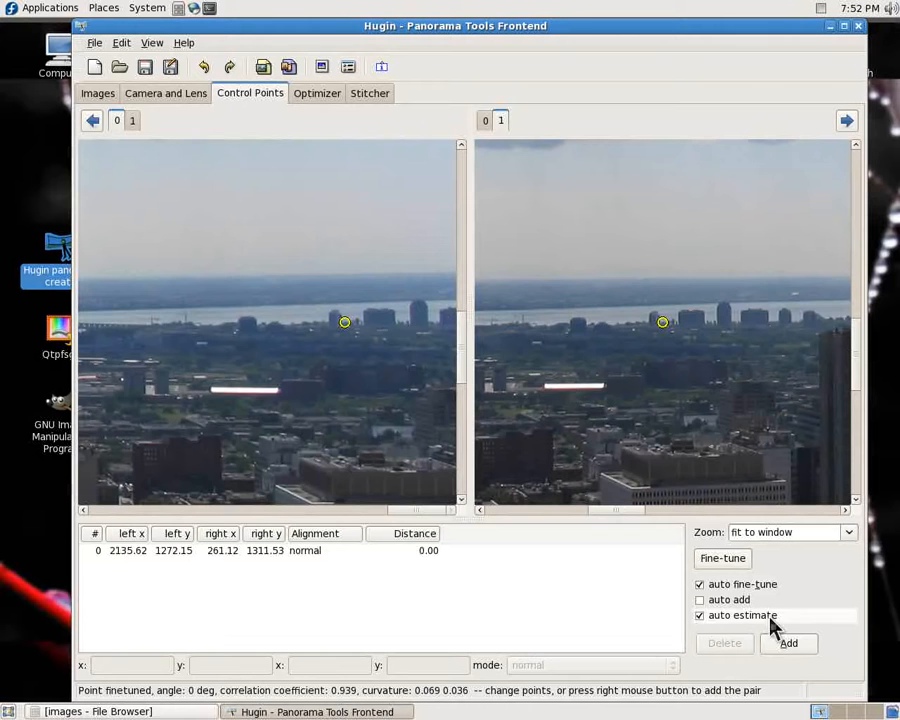
pyautogui.click(789, 642)
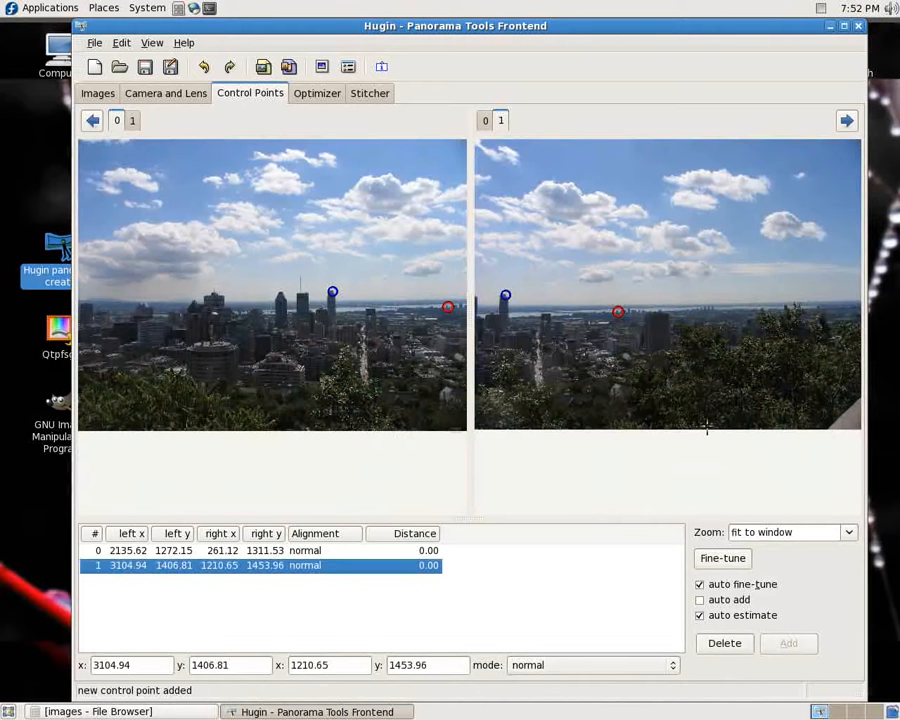
# Step: Add a fine-tuned control point pair on the upper edge of the large cloud, correcting its mismatched position in image 0
pyautogui.click(553, 180)
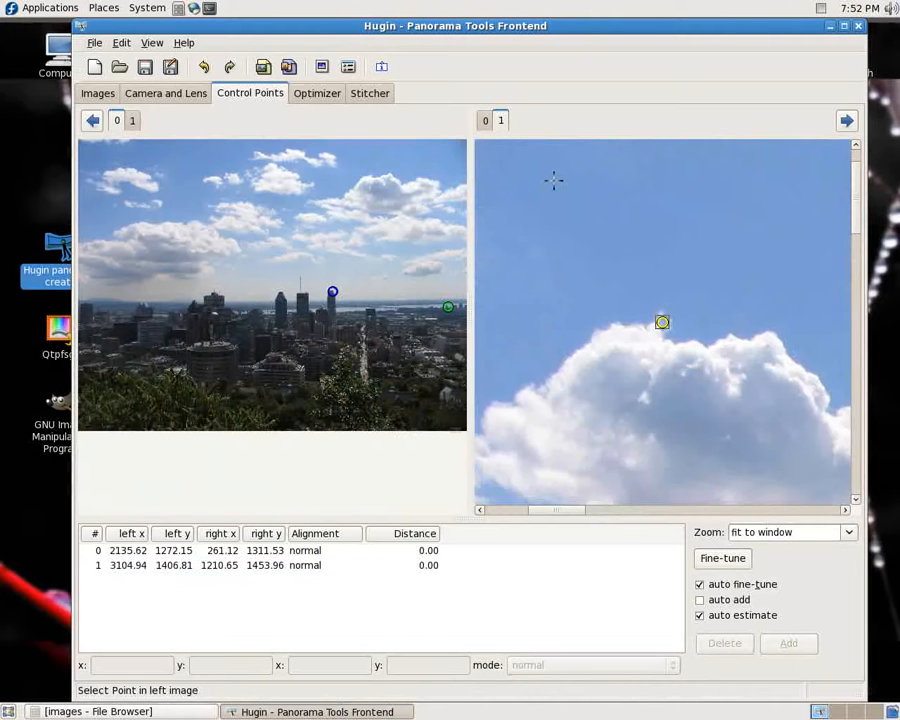
pyautogui.click(393, 177)
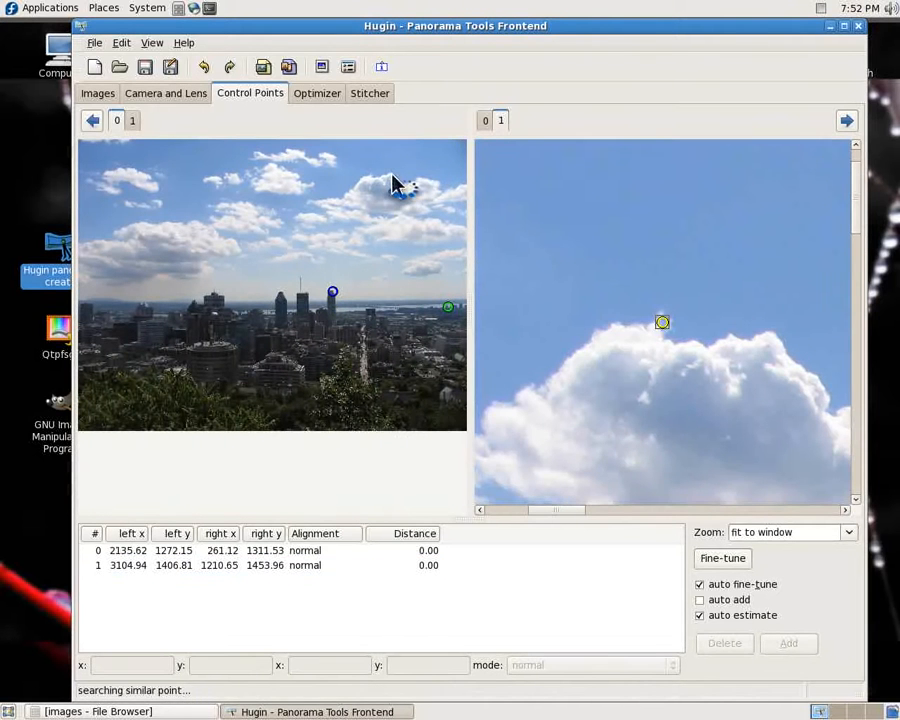
pyautogui.click(584, 409)
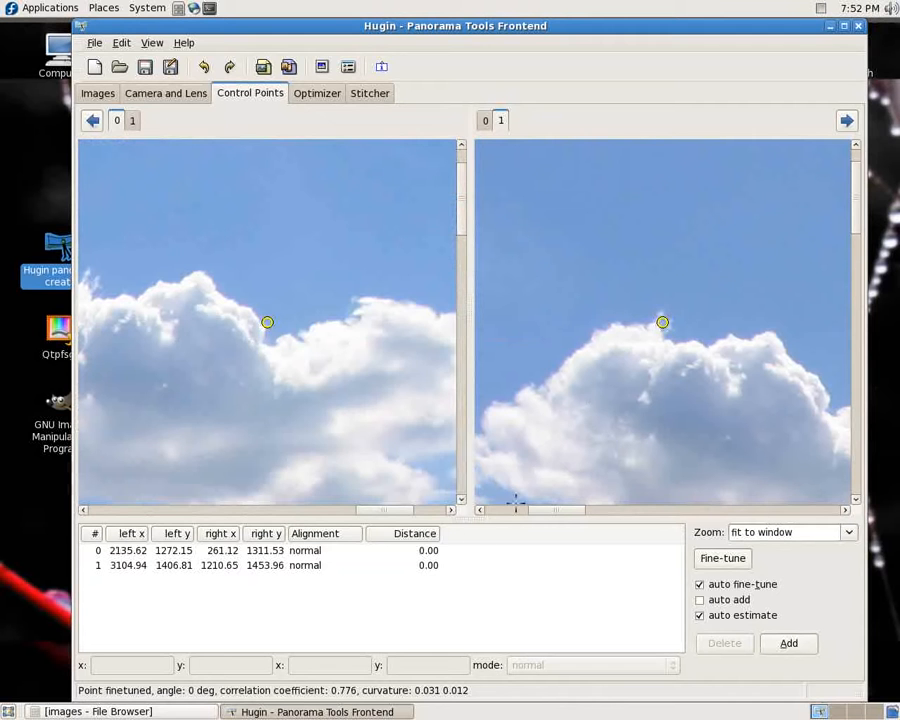
pyautogui.moveTo(397, 516); pyautogui.dragTo(340, 516)
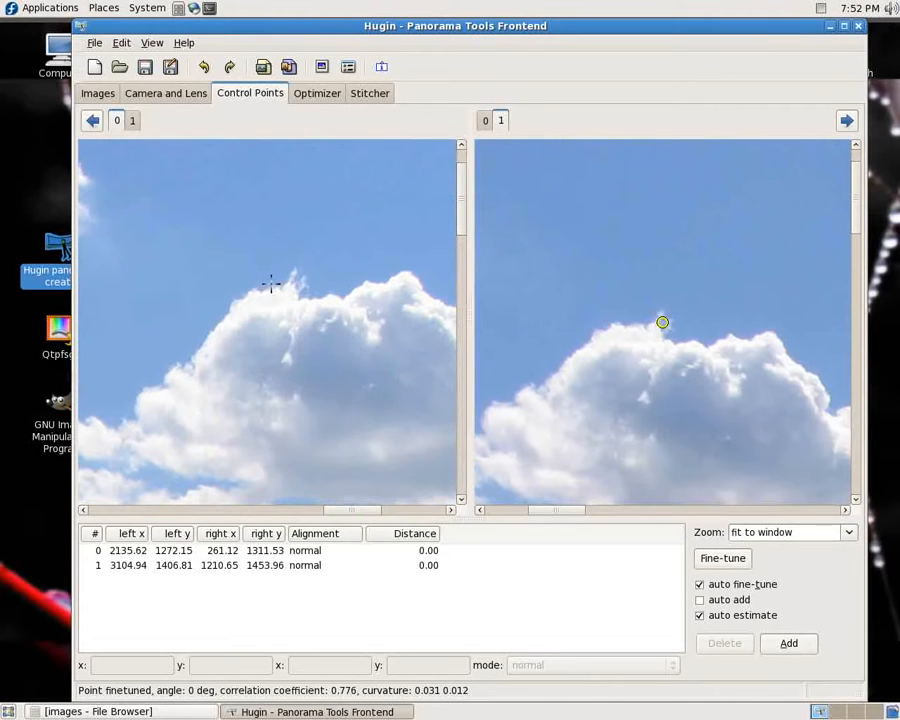
pyautogui.click(281, 284)
pyautogui.click(726, 560)
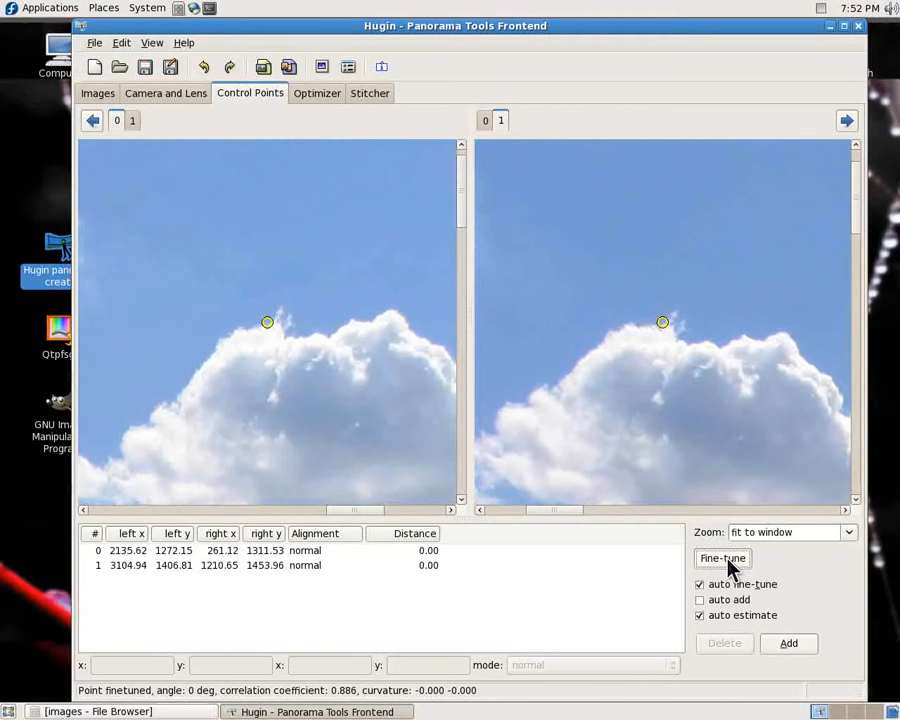
pyautogui.click(787, 645)
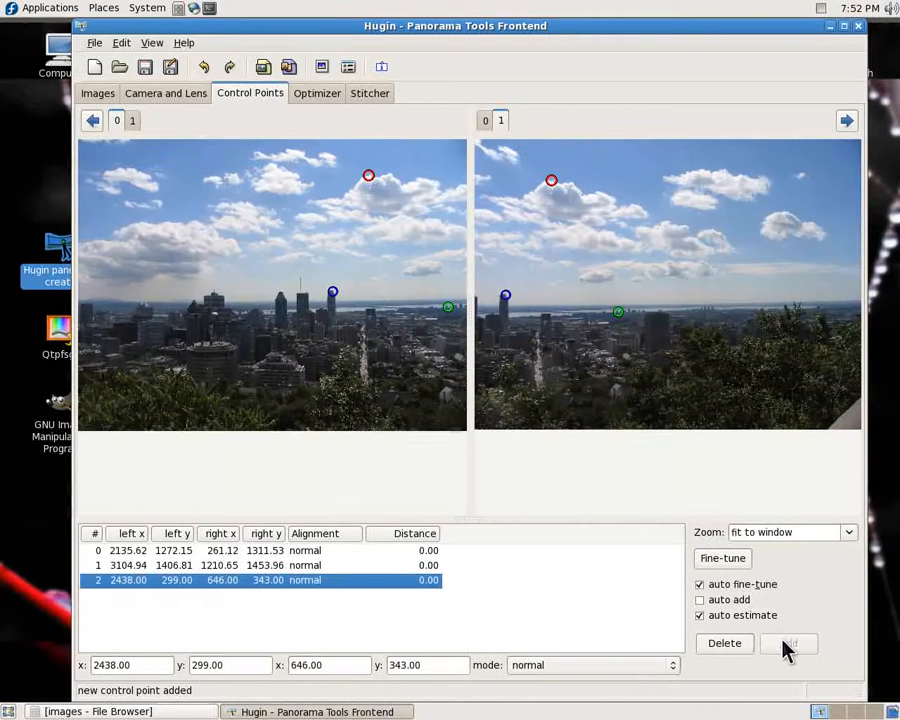
# Step: Add control point pairs on the roof beside the long street and on the apartment block roof behind the trees
pyautogui.click(550, 370)
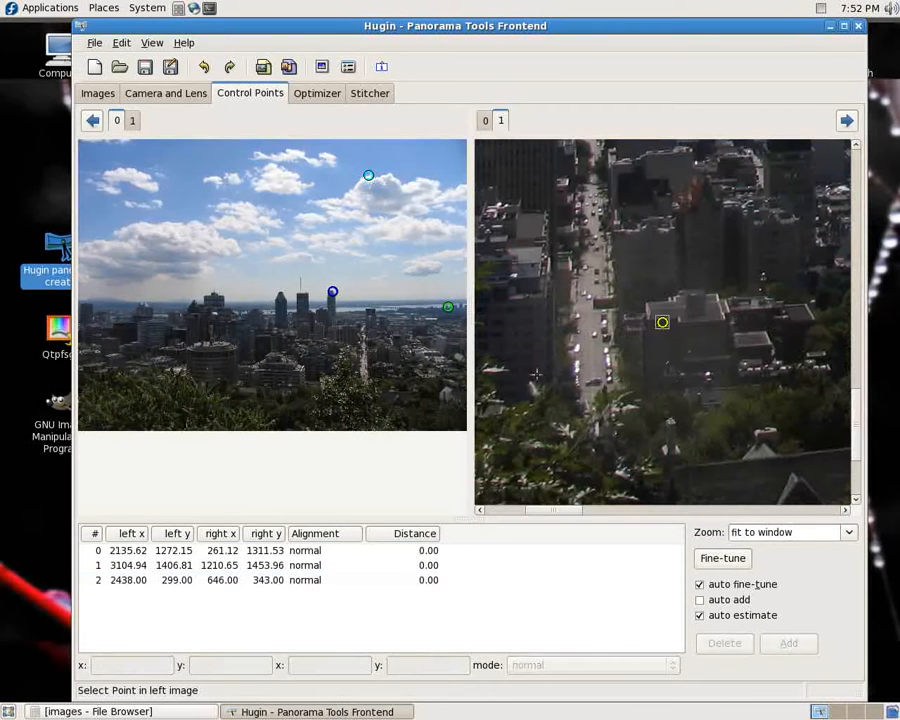
pyautogui.click(405, 390)
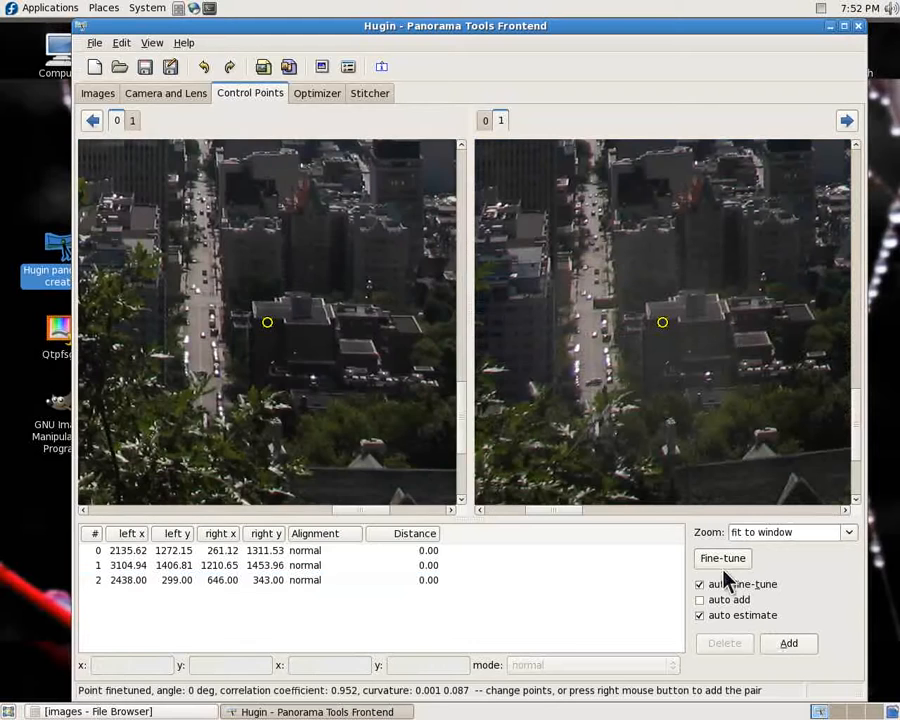
pyautogui.click(787, 648)
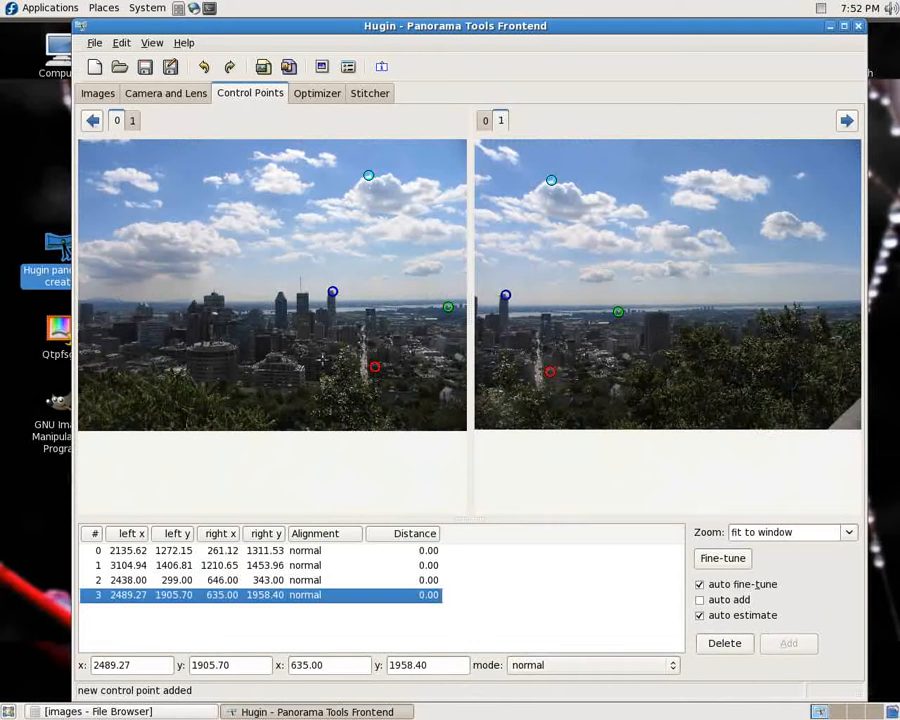
pyautogui.click(334, 382)
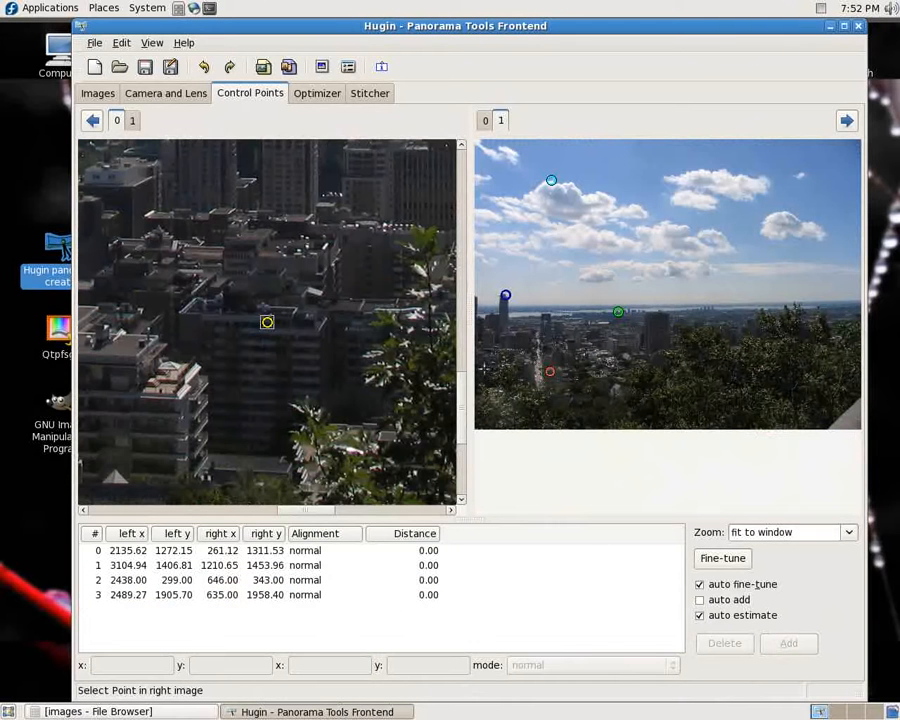
pyautogui.click(484, 380)
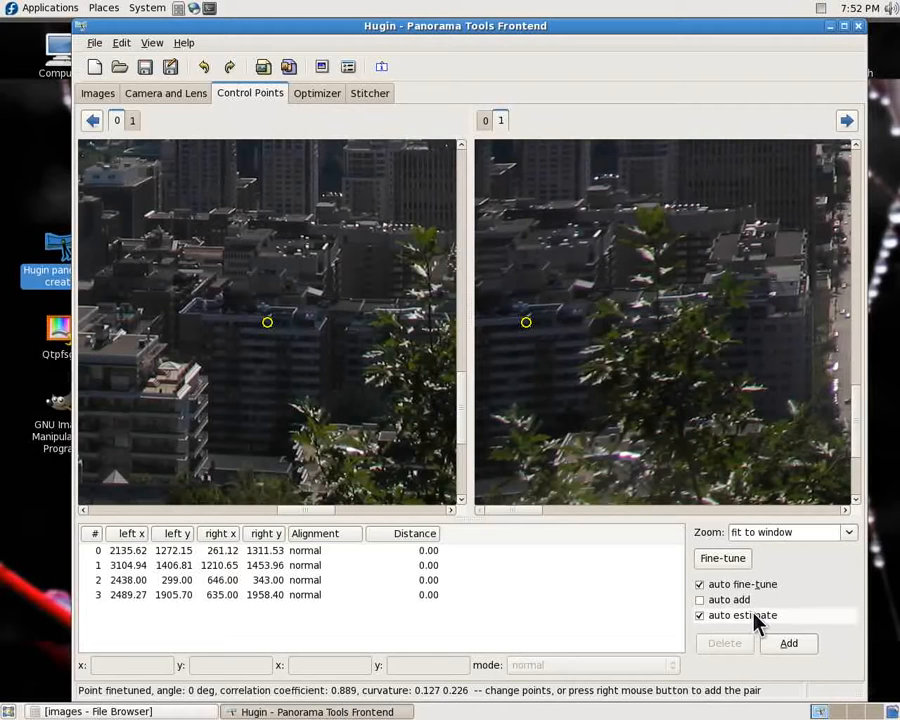
pyautogui.click(787, 643)
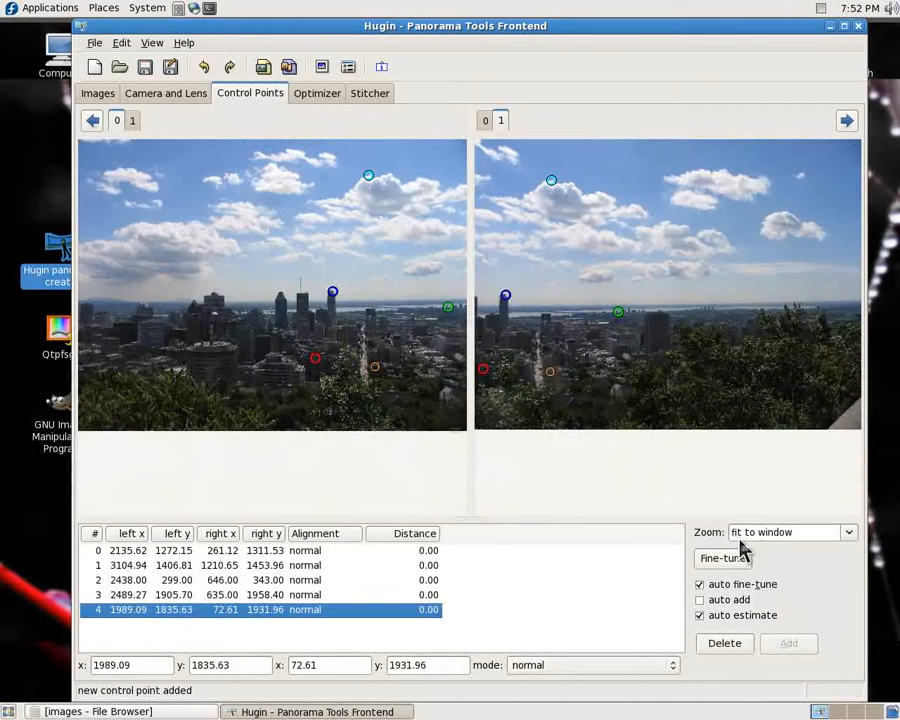
# Step: Calculate the panorama's field of view for stitching and set the output image width to 1500
pyautogui.click(369, 95)
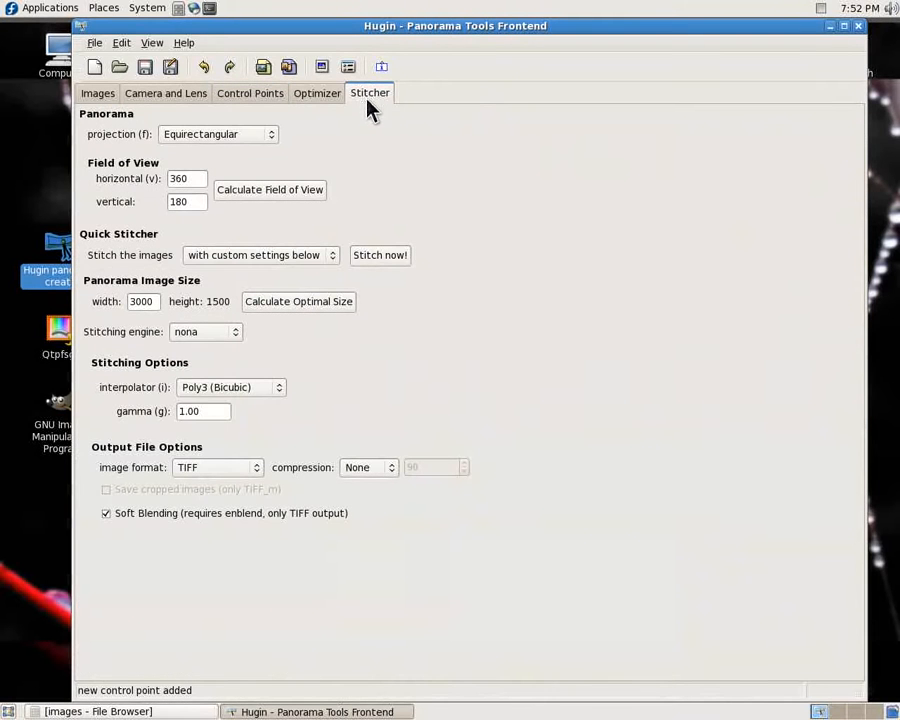
pyautogui.click(277, 190)
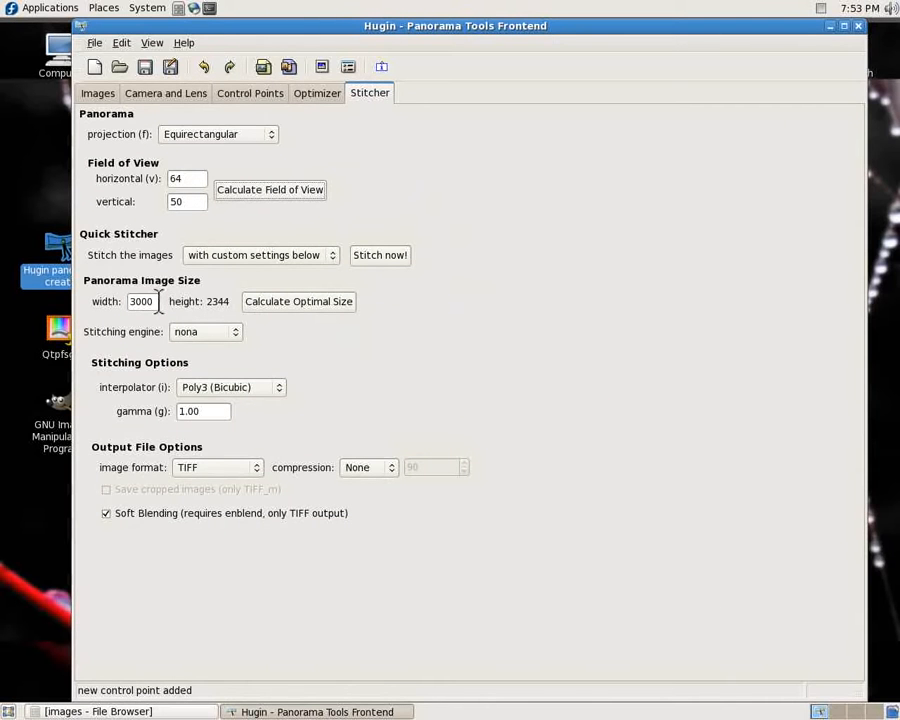
pyautogui.moveTo(156, 300); pyautogui.dragTo(98, 301)
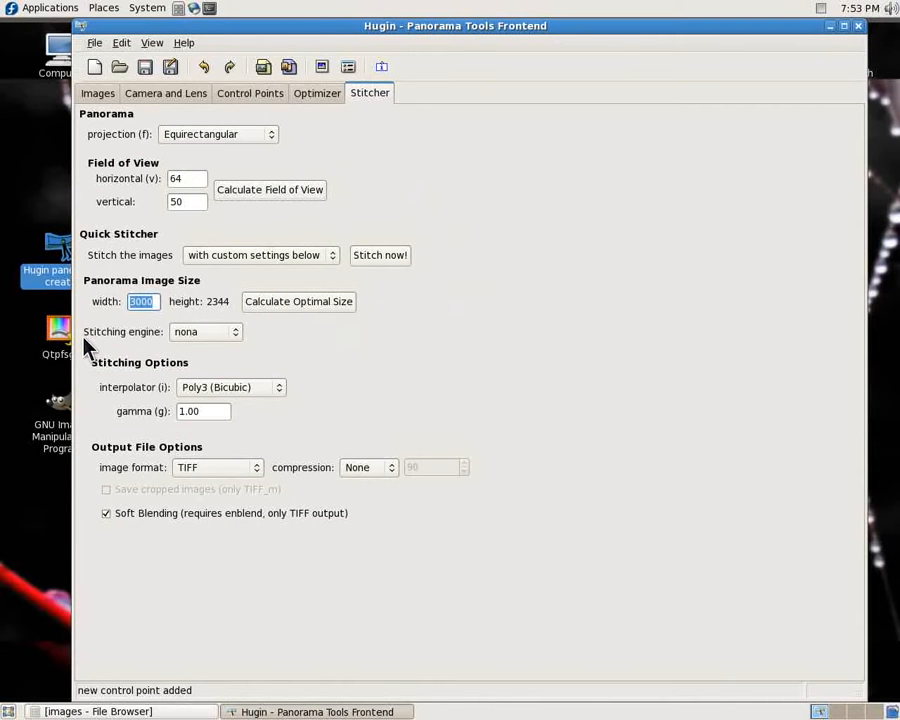
pyautogui.write('1500')
pyautogui.press('Tab')
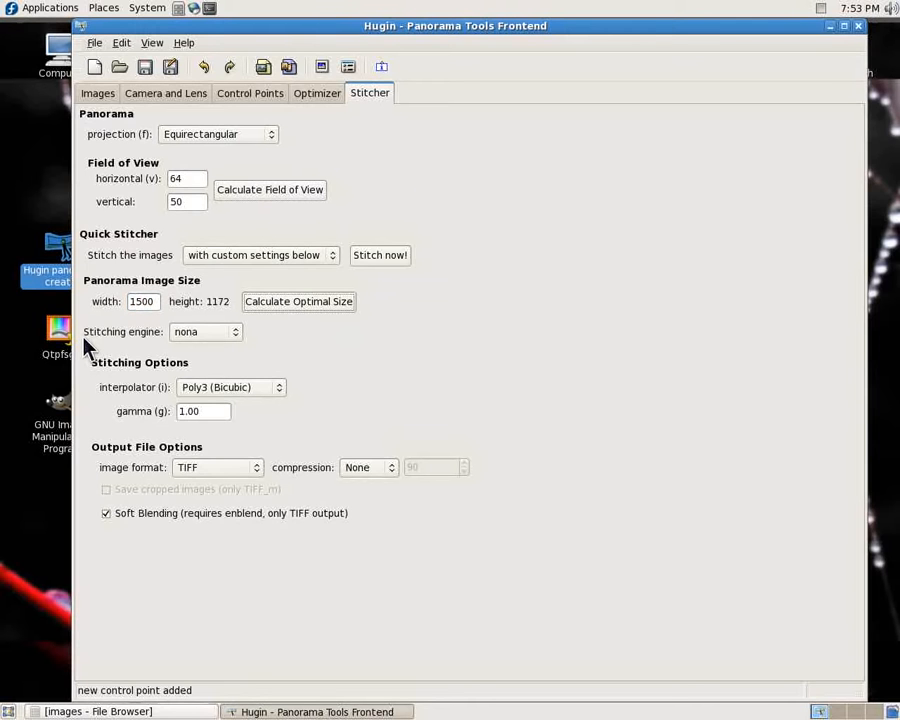
# Step: Optimize the image positions incrementally from the anchor and apply the optimizer results
pyautogui.click(307, 96)
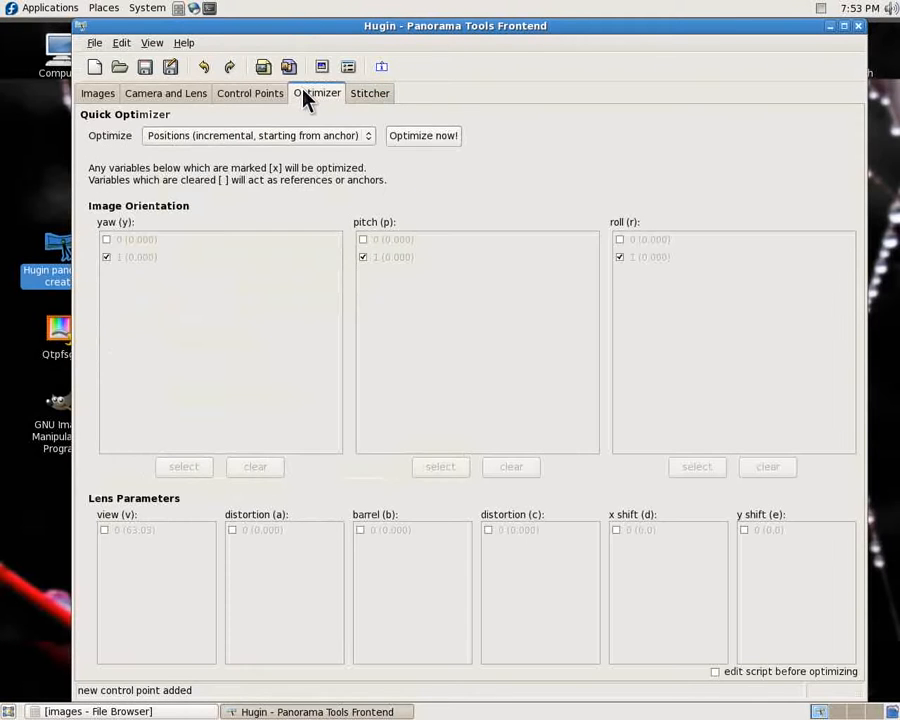
pyautogui.click(428, 144)
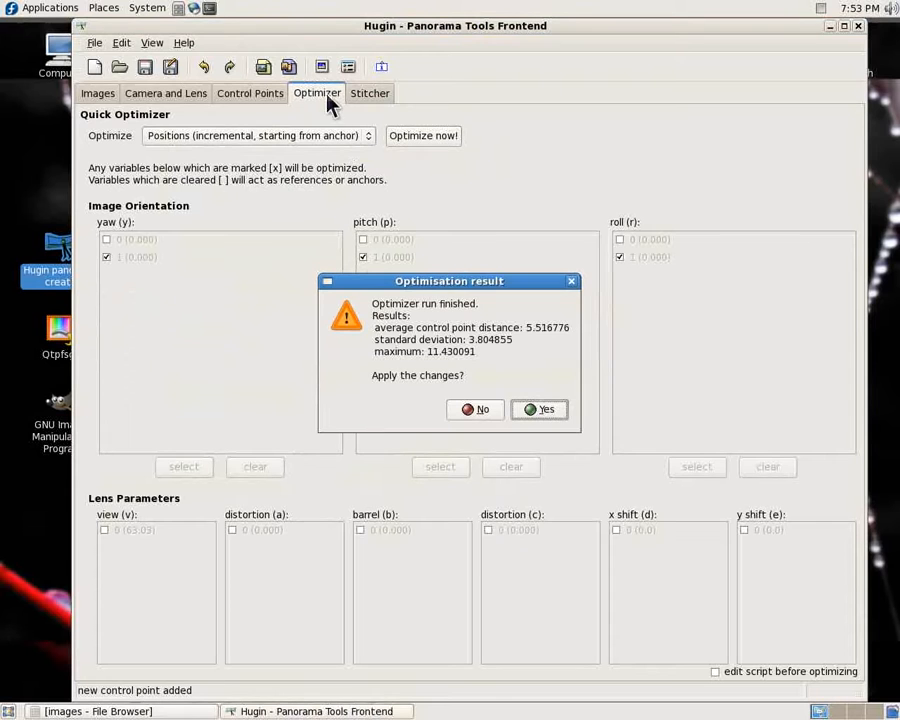
pyautogui.click(545, 410)
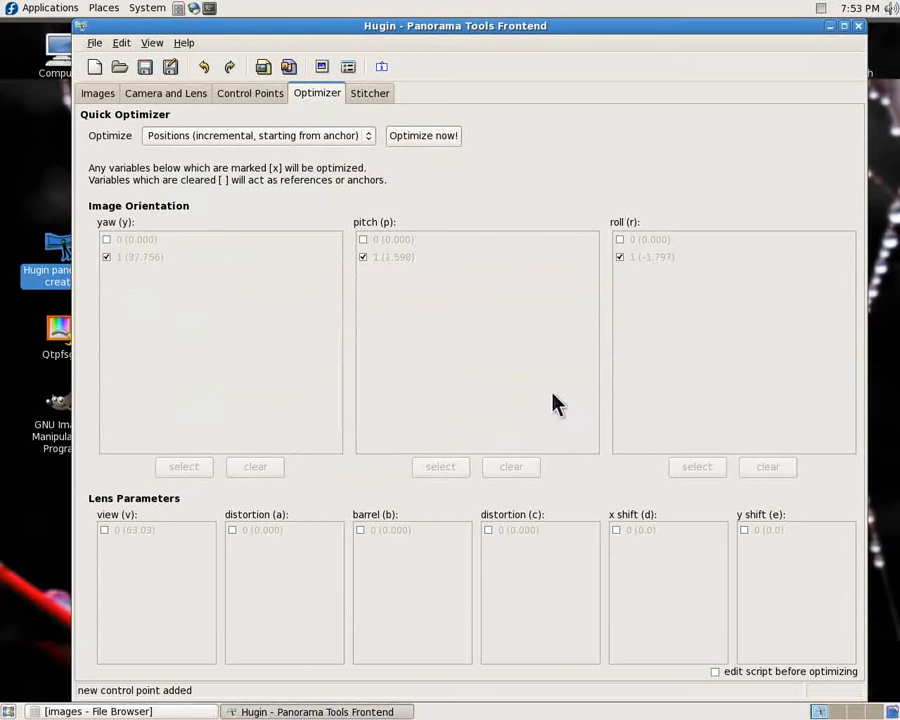
# Step: Center the panorama in the preview so both photos are fully included, and close the preview
pyautogui.click(319, 72)
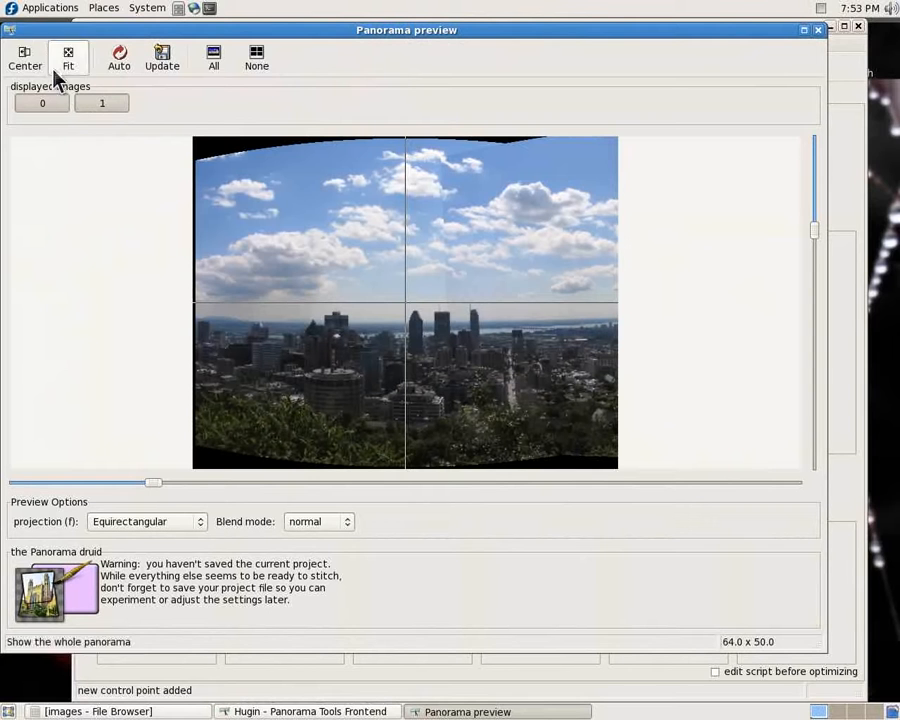
pyautogui.click(13, 57)
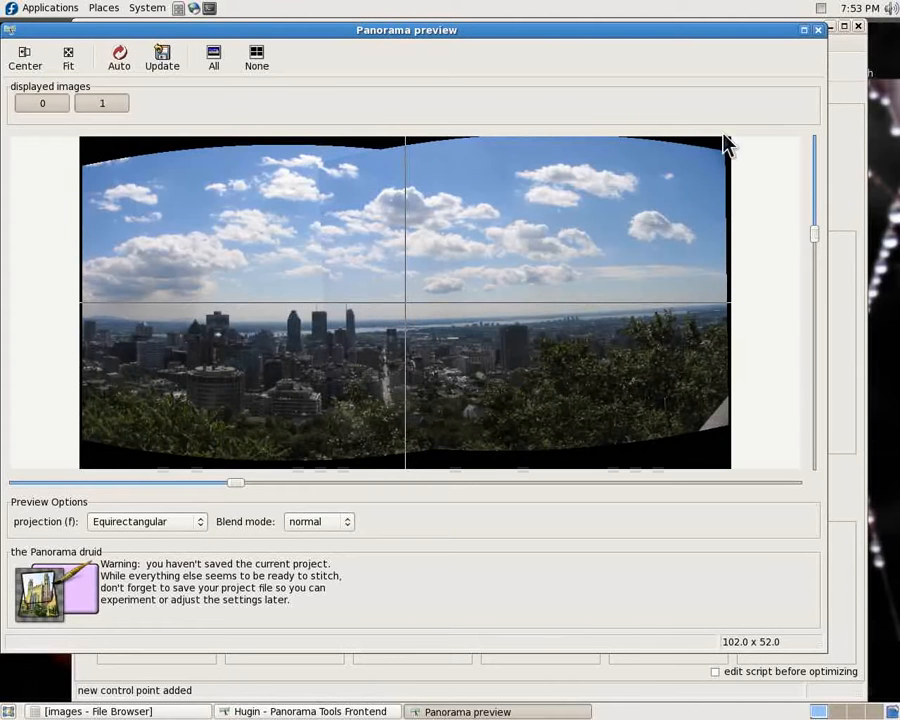
pyautogui.click(818, 31)
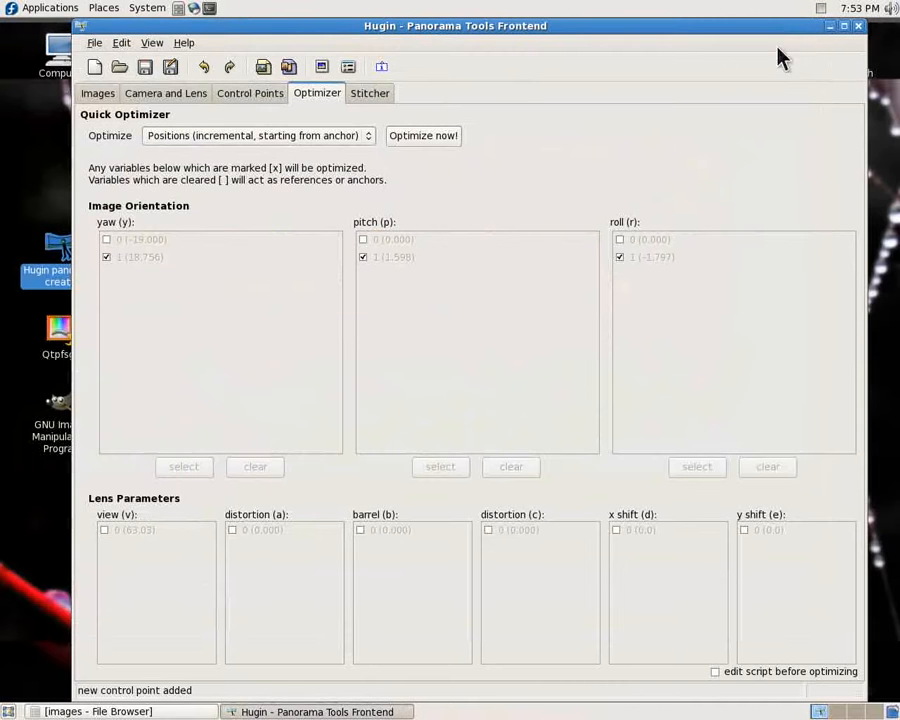
# Step: Adjust the anchor spot of img_4168.jpg along the horizon, setting yaw about -16.8, pitch about 2.9 and roll about 0.9
pyautogui.click(94, 97)
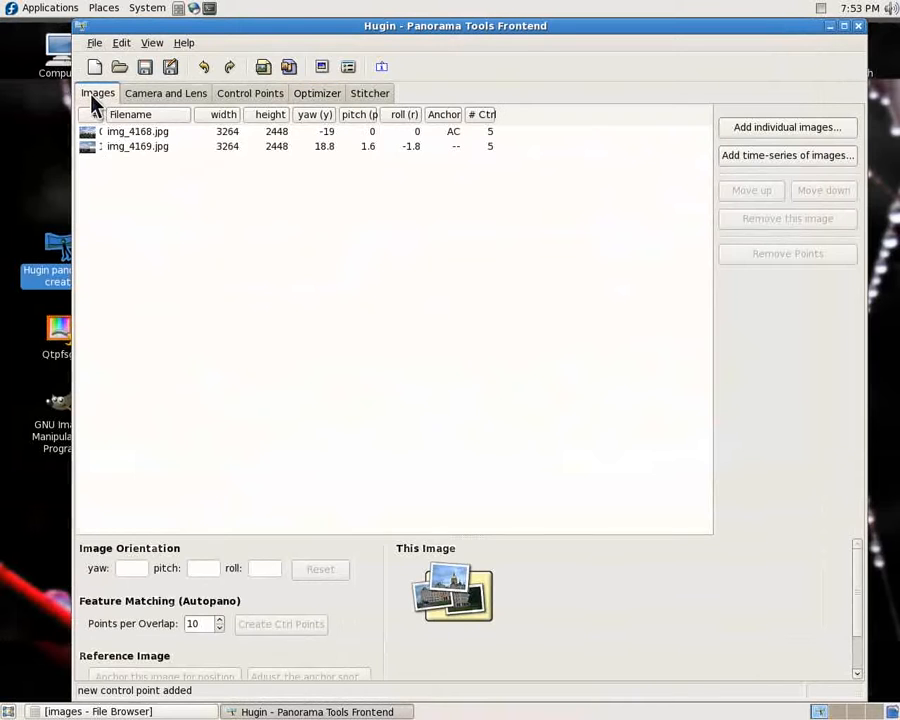
pyautogui.click(444, 134)
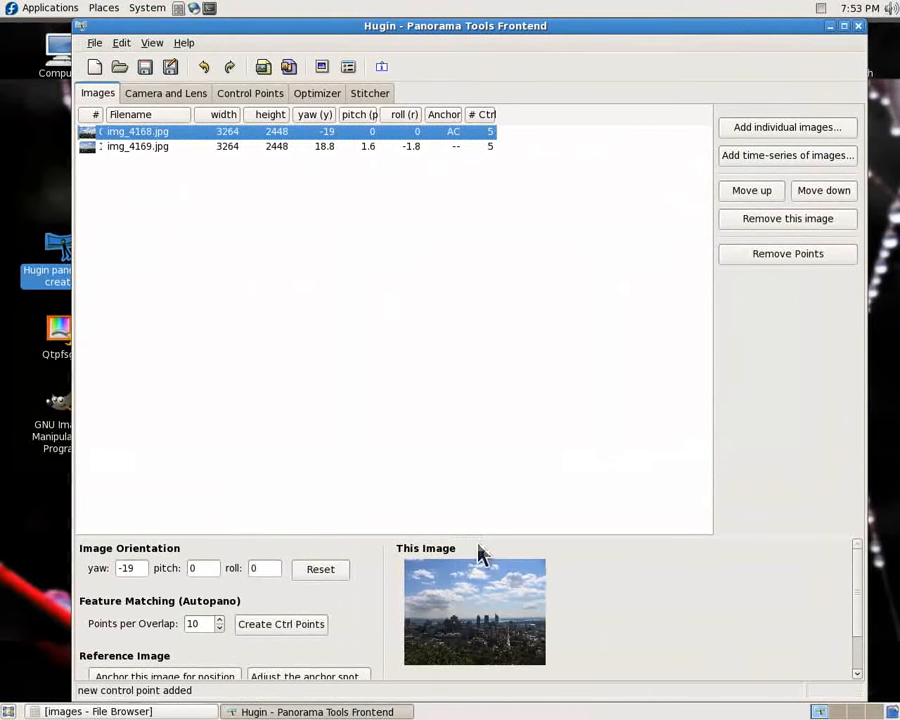
pyautogui.moveTo(463, 535); pyautogui.dragTo(462, 495)
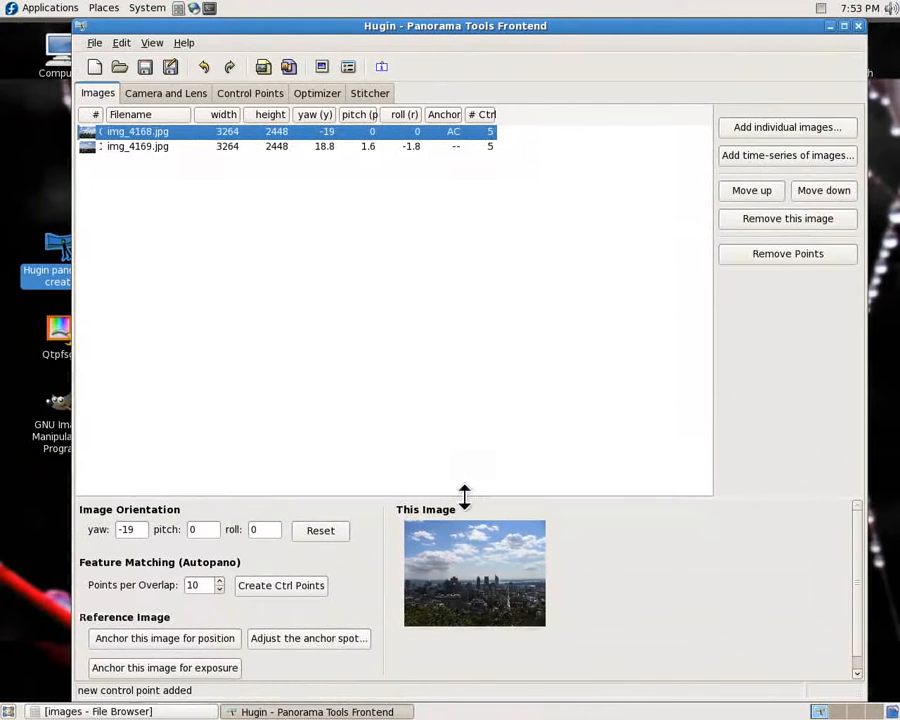
pyautogui.click(325, 640)
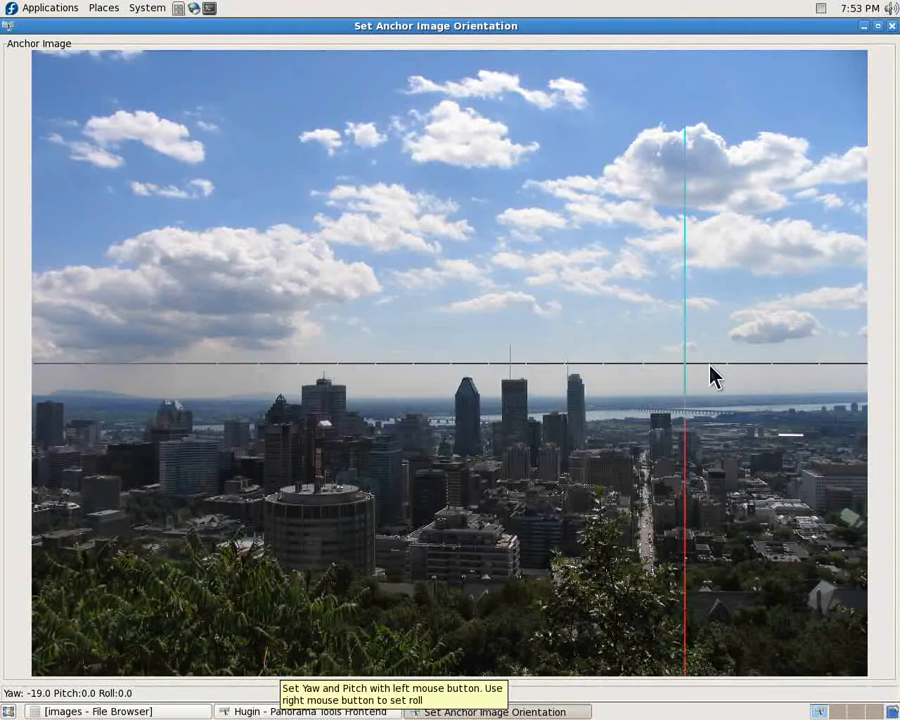
pyautogui.click(656, 397)
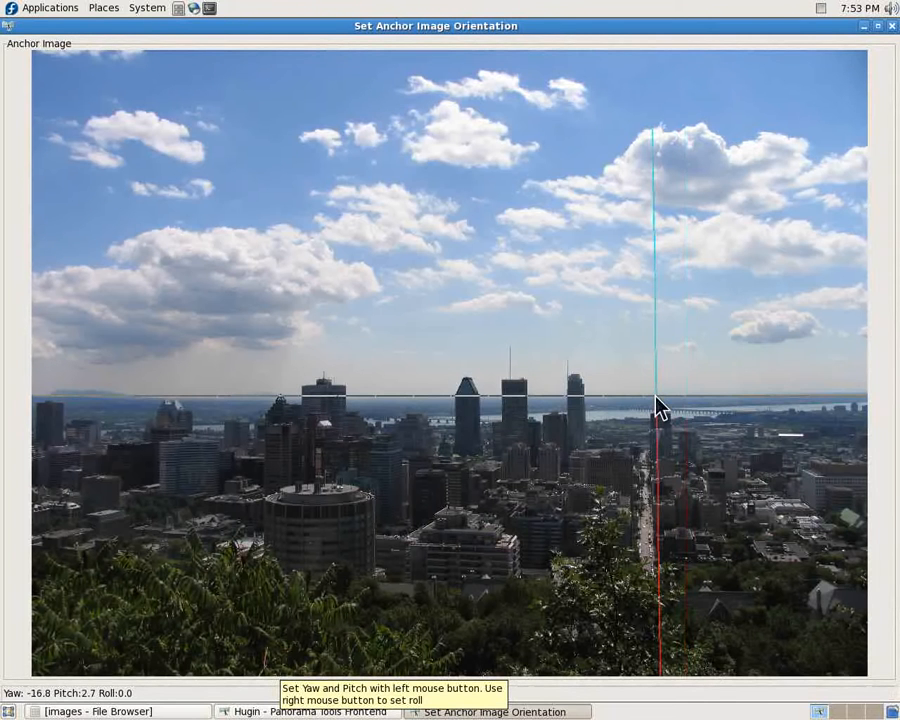
pyautogui.rightClick(835, 389)
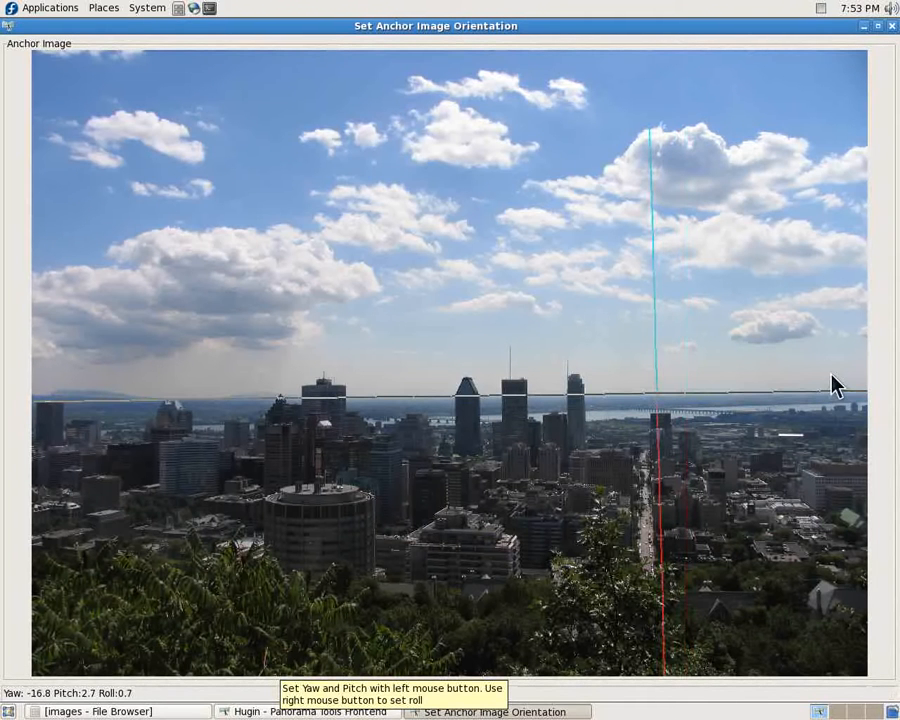
pyautogui.click(656, 397)
pyautogui.click(656, 396)
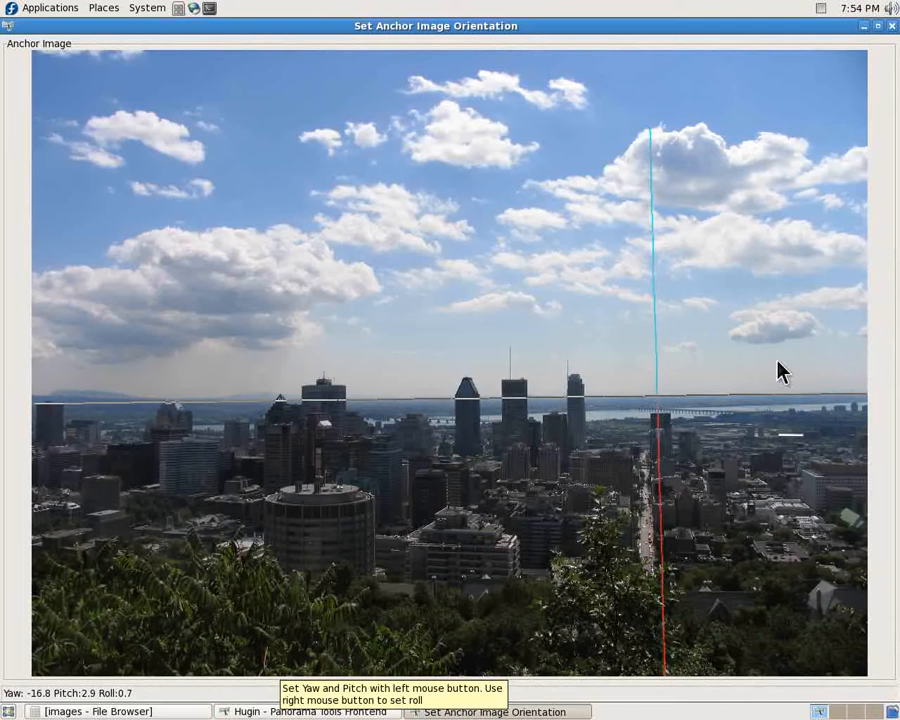
pyautogui.rightClick(862, 389)
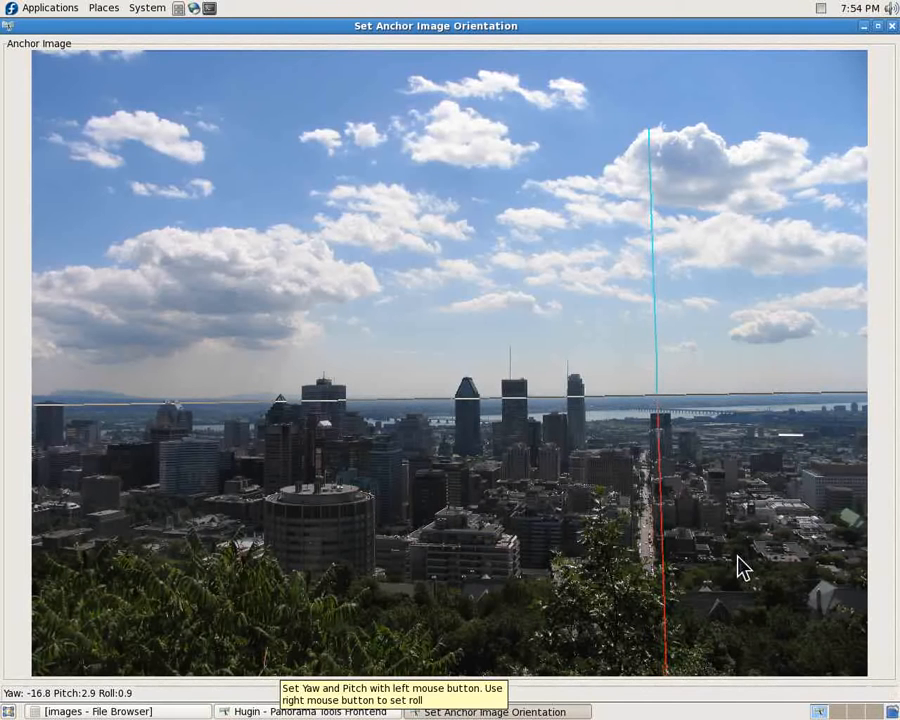
pyautogui.click(892, 25)
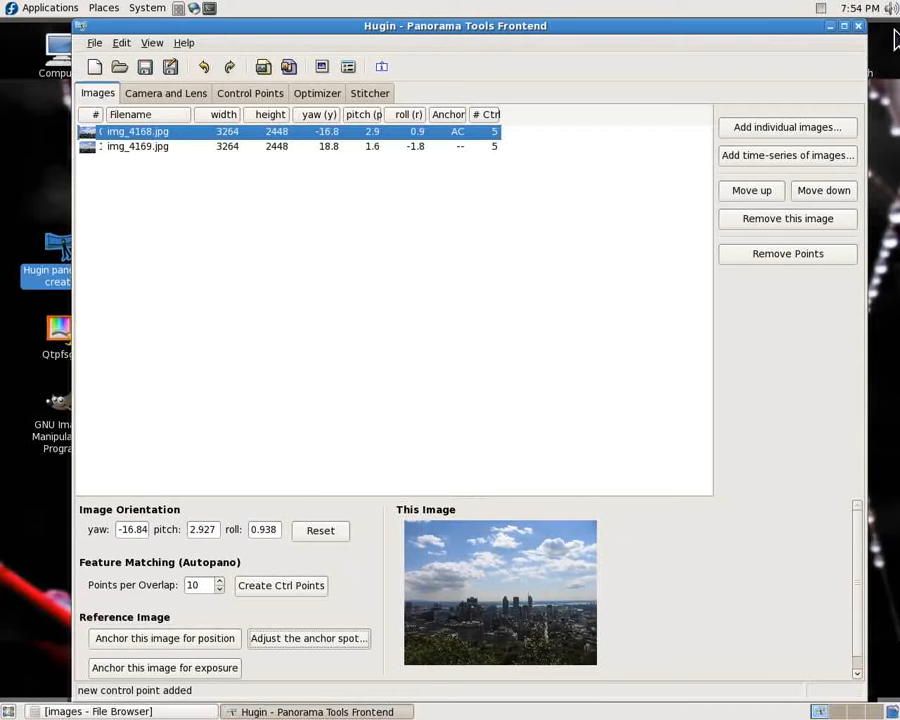
# Step: Recalculate the panorama's field of view, and rerun the incremental position optimization from the adjusted anchor, applying its changes
pyautogui.click(368, 97)
pyautogui.click(268, 190)
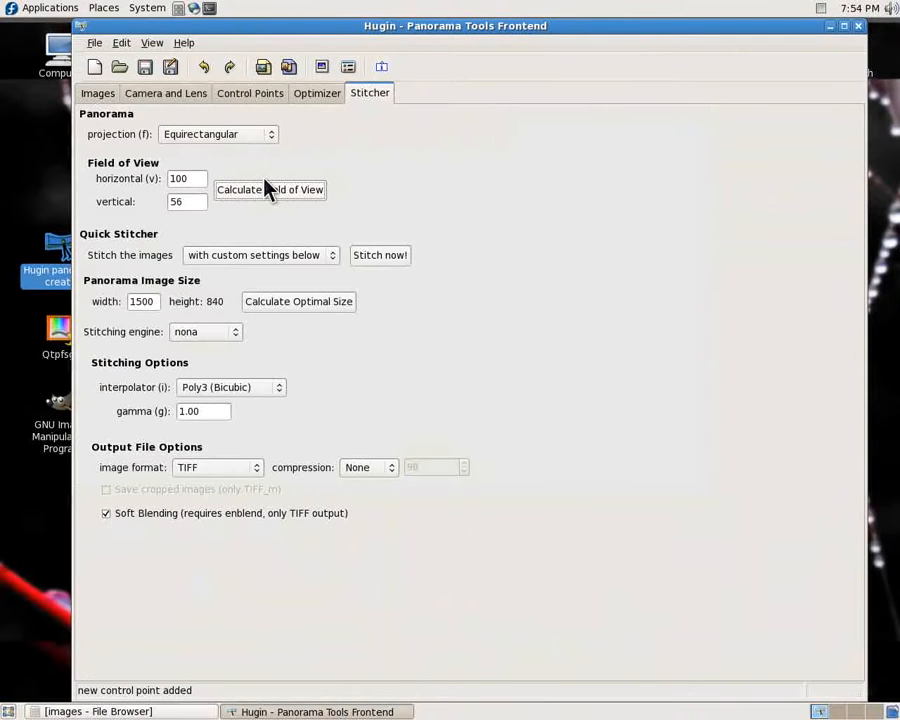
pyautogui.click(318, 94)
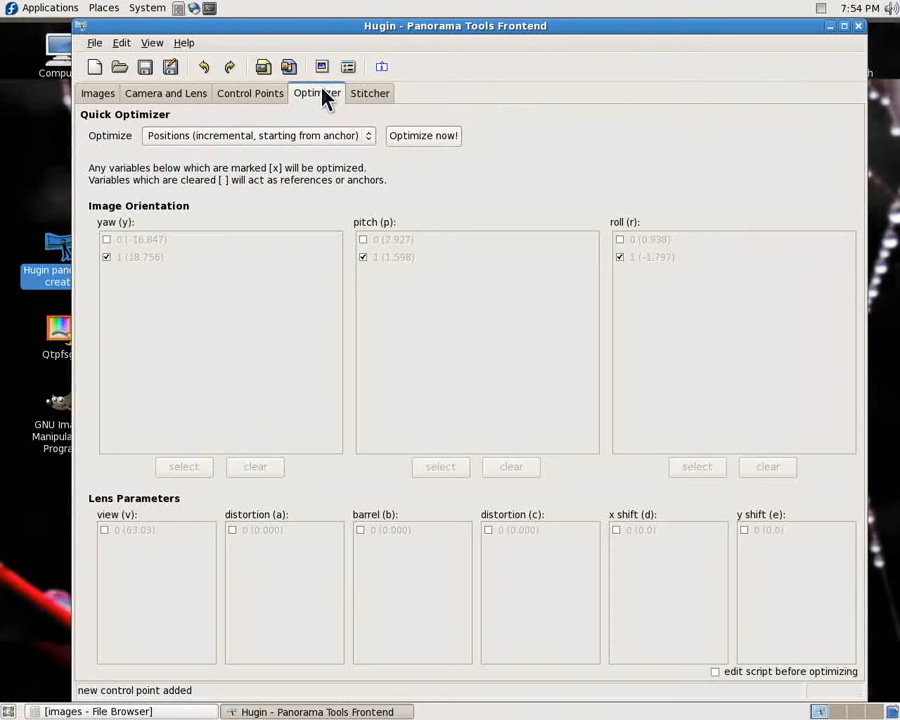
pyautogui.click(425, 138)
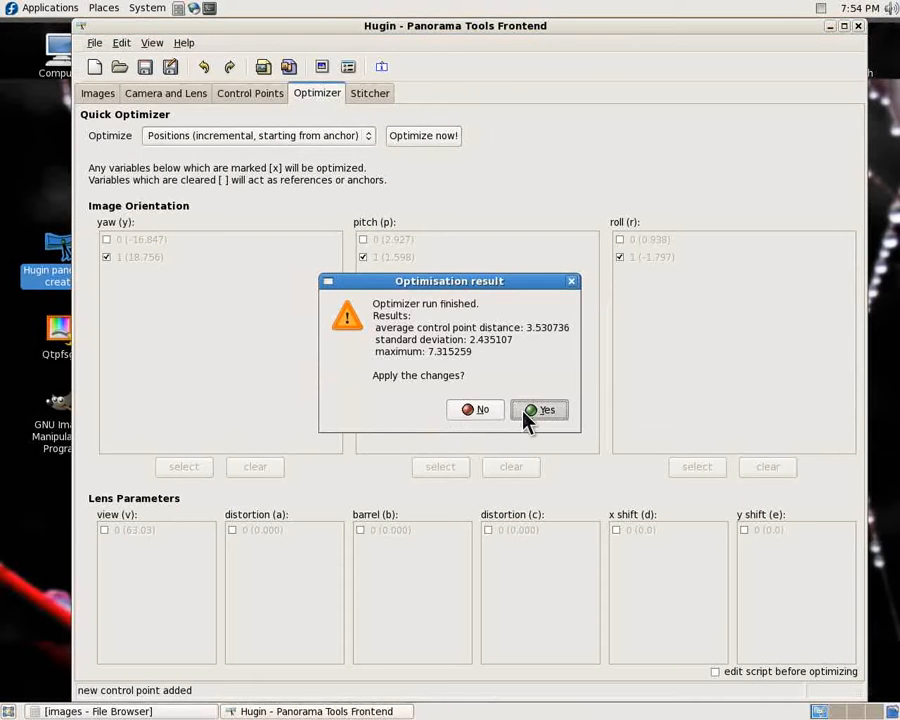
pyautogui.click(530, 418)
# Step: Update the panorama preview to check that the horizon is straight, and close it
pyautogui.click(321, 67)
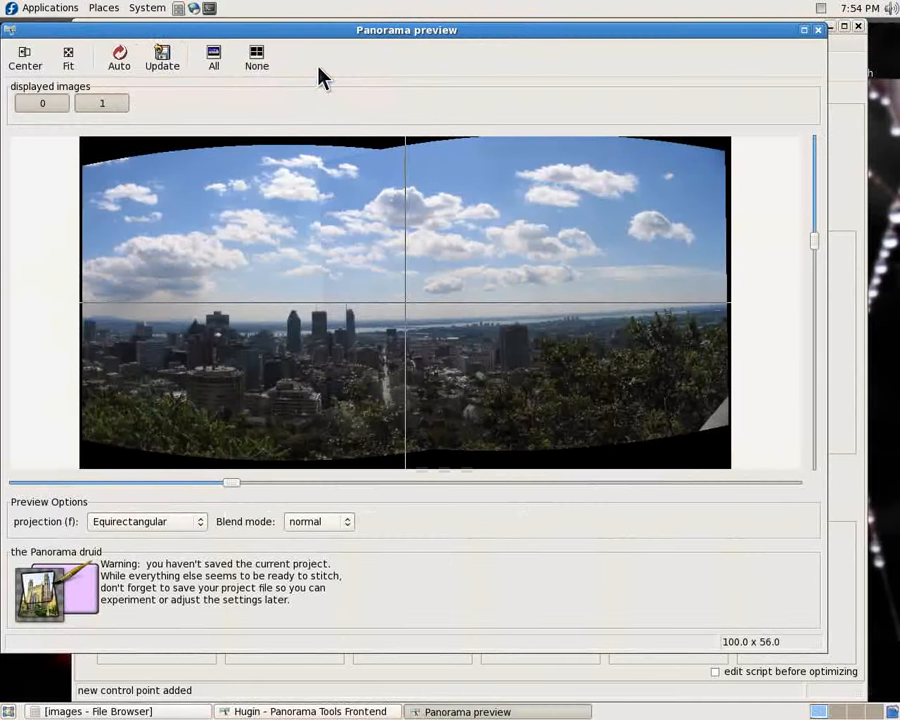
pyautogui.click(160, 63)
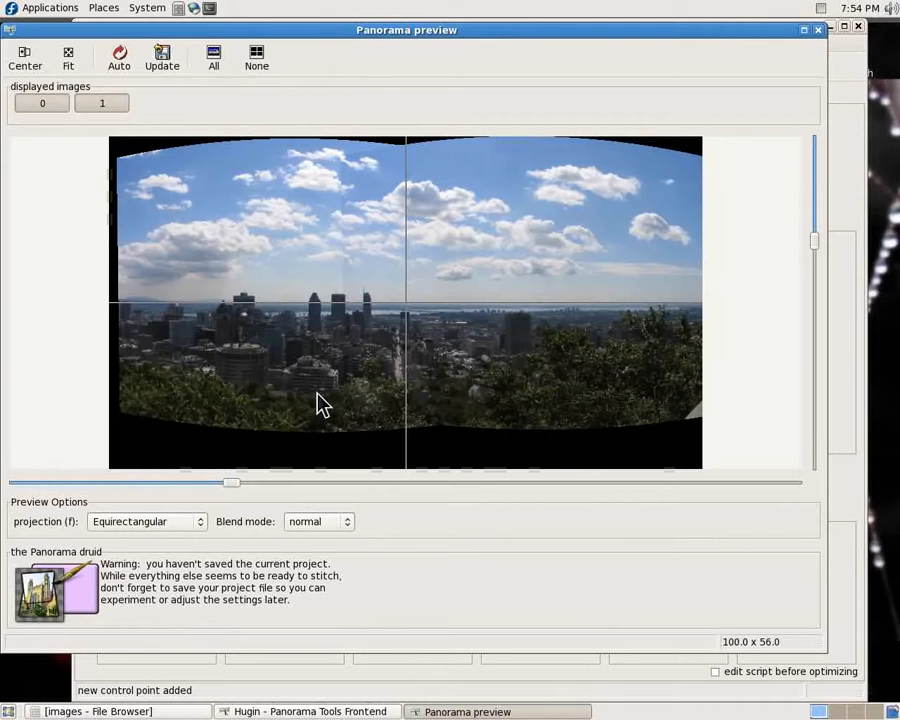
pyautogui.click(818, 31)
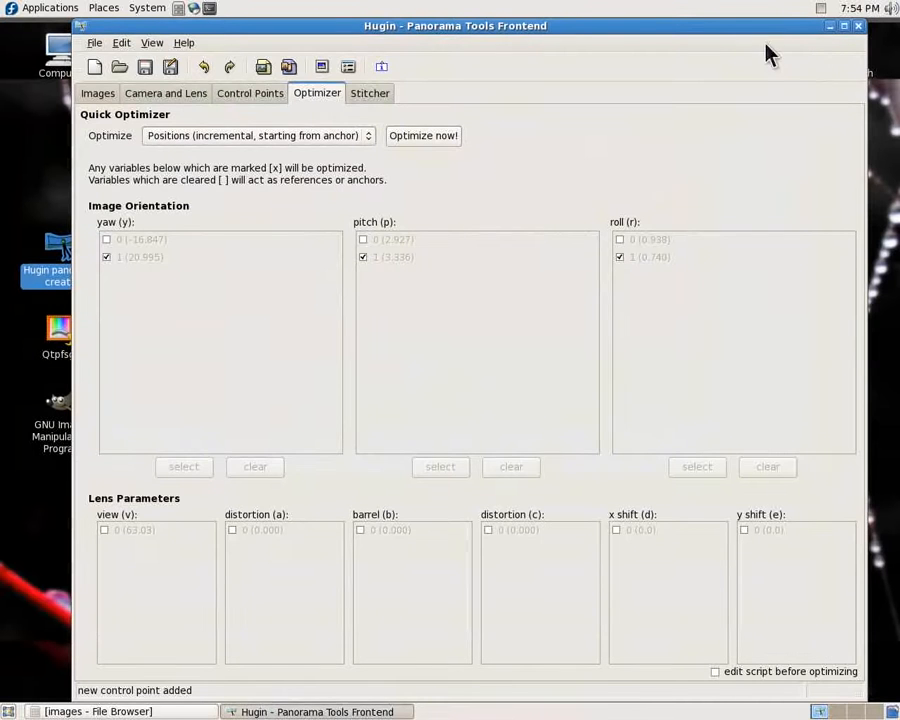
# Step: Stitch the panorama with the custom settings and save it as montreal.tif in the panorama folder
pyautogui.click(364, 98)
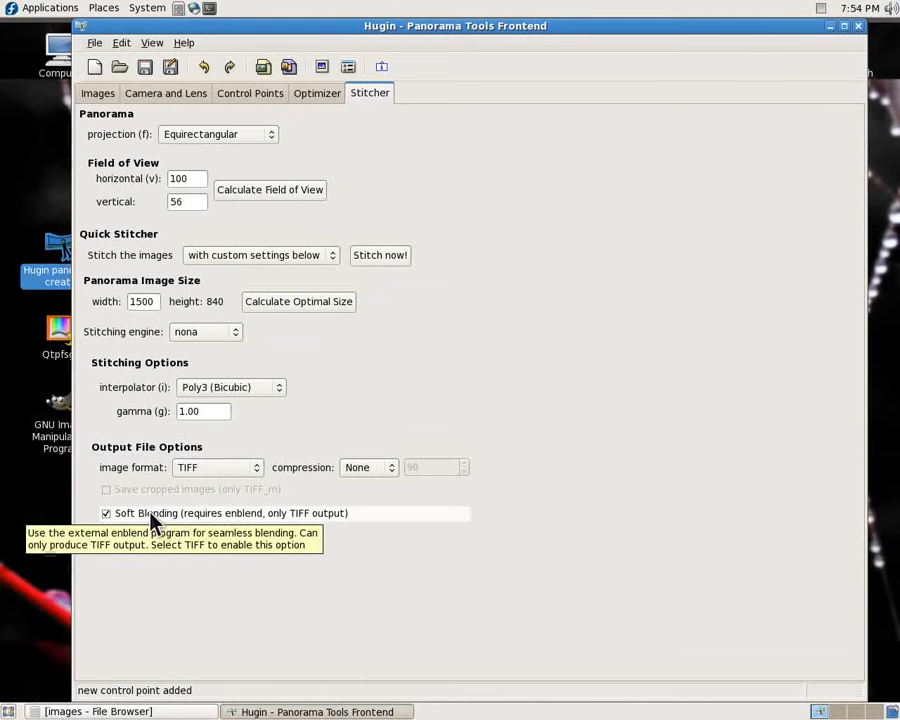
pyautogui.click(381, 256)
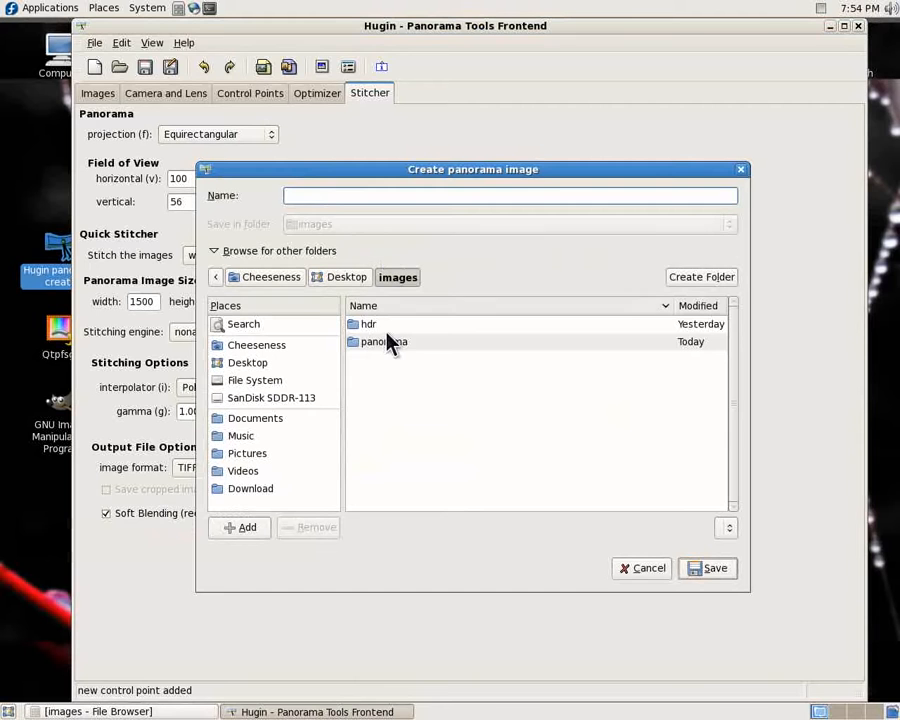
pyautogui.doubleClick(390, 343)
pyautogui.click(374, 193)
pyautogui.write('m')
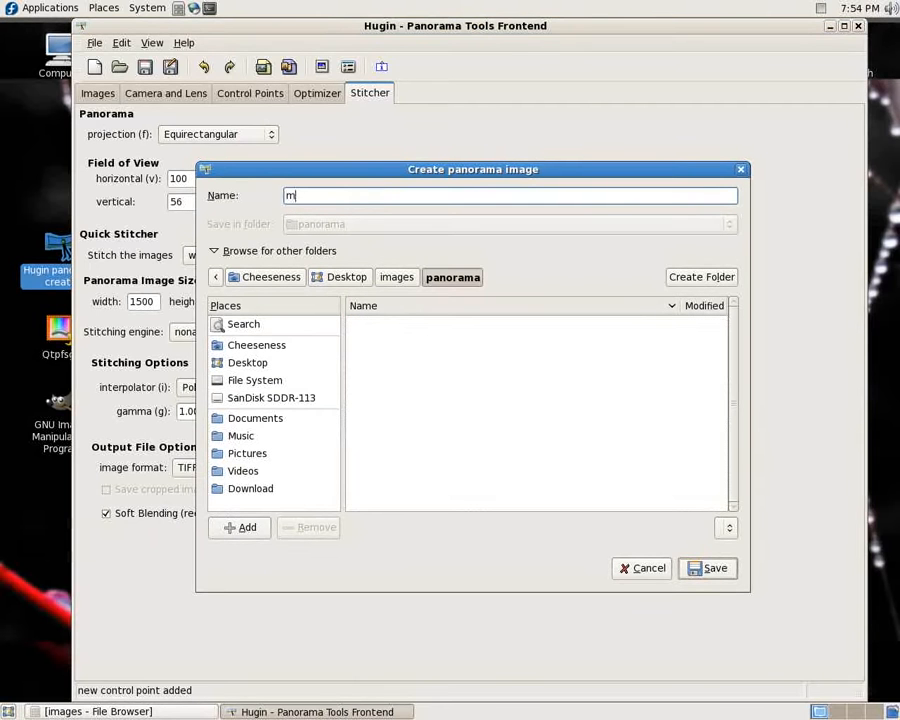
pyautogui.write('ontreal.tif')
pyautogui.click(708, 575)
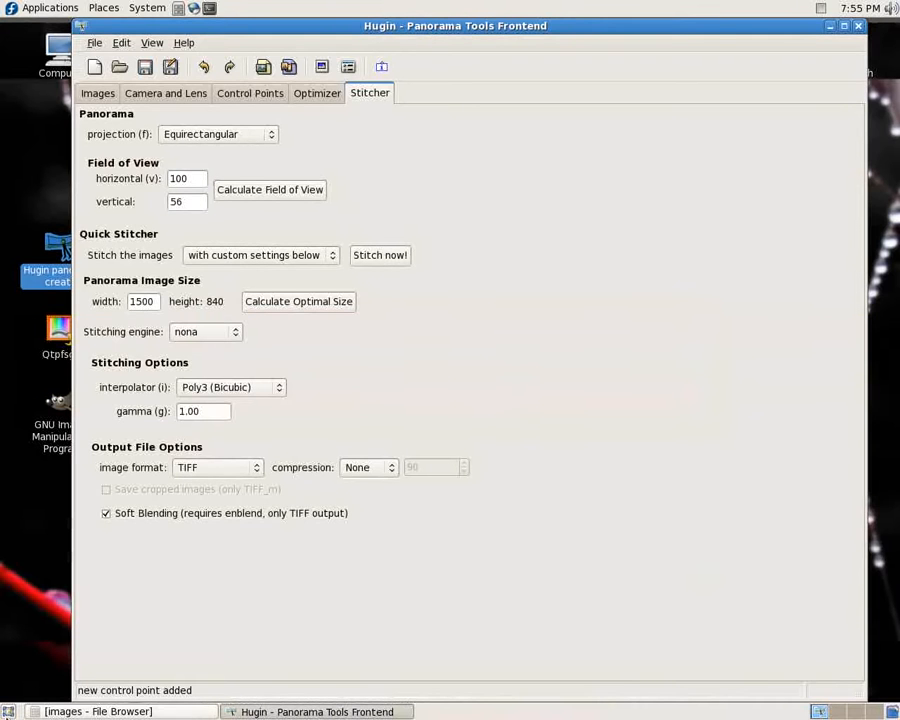
# Step: Switch to the File Browser and open montreal.tif from the panorama folder in Image Viewer
pyautogui.click(50, 711)
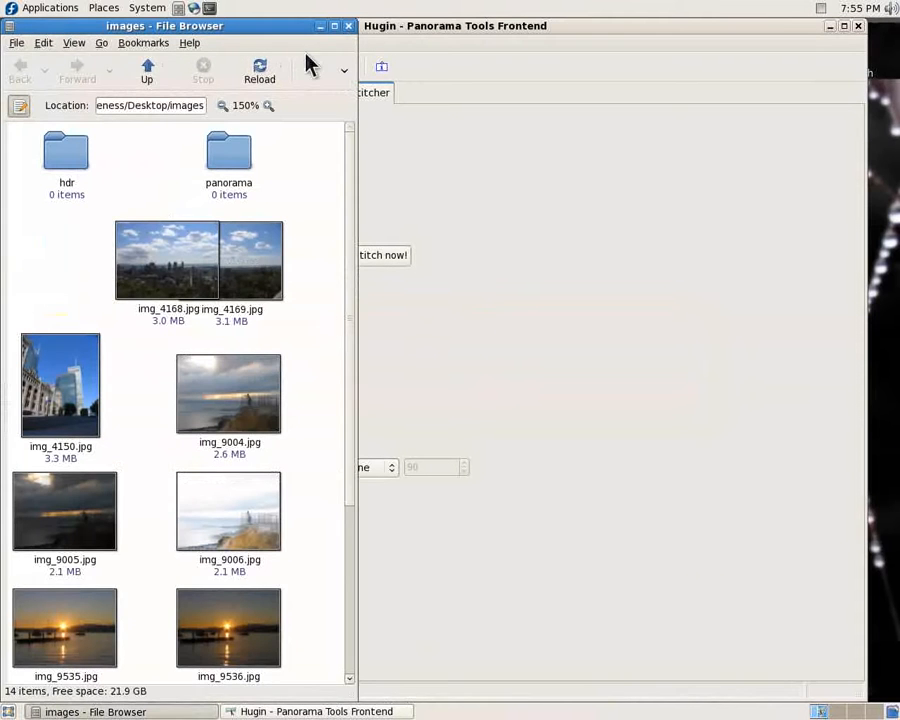
pyautogui.doubleClick(237, 148)
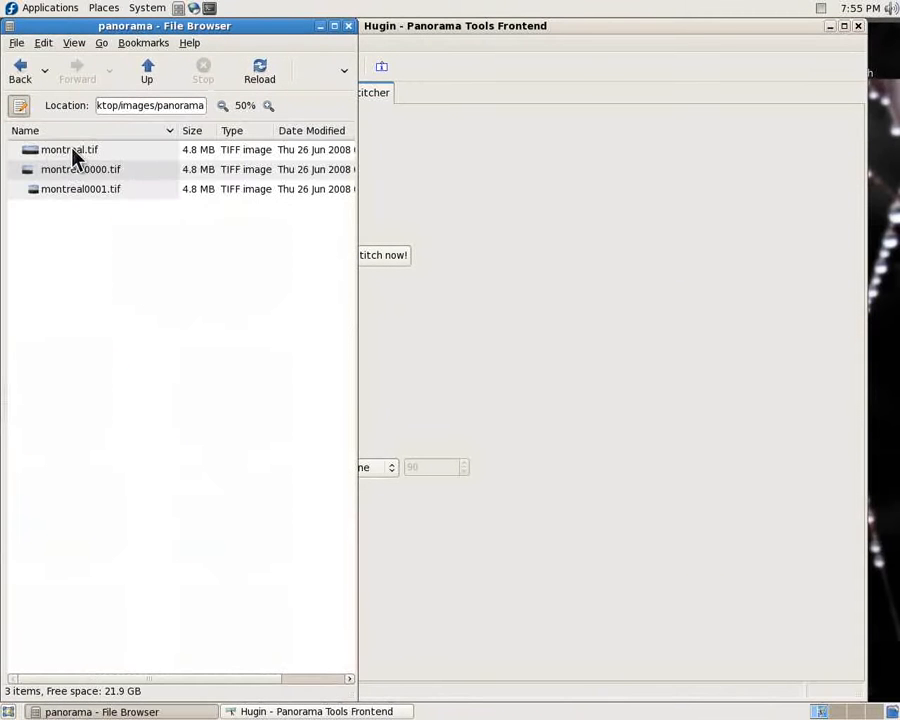
pyautogui.click(72, 150)
pyautogui.rightClick(72, 150)
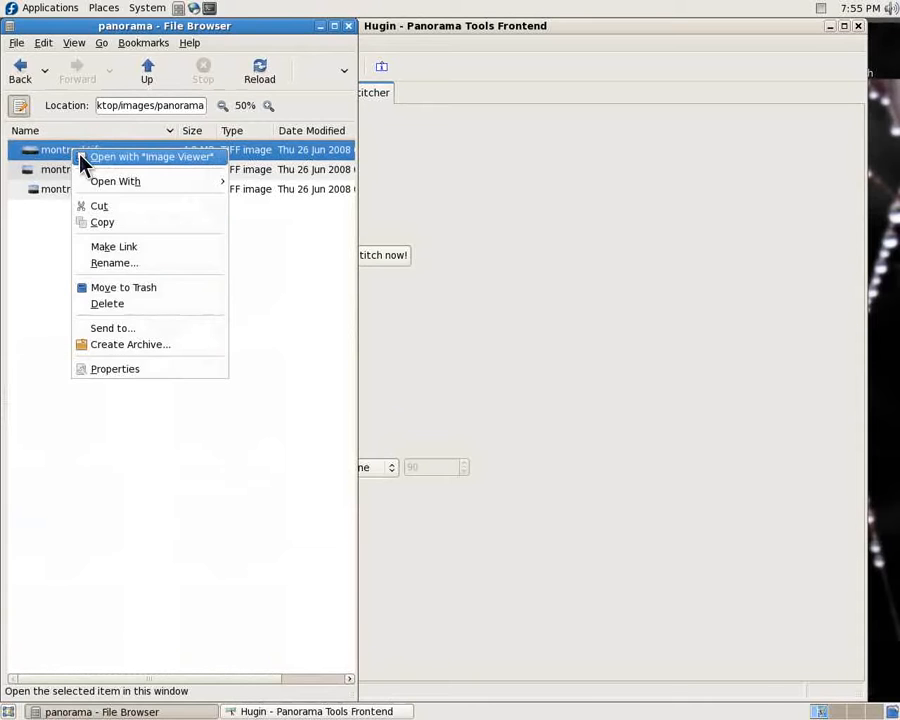
pyautogui.click(84, 158)
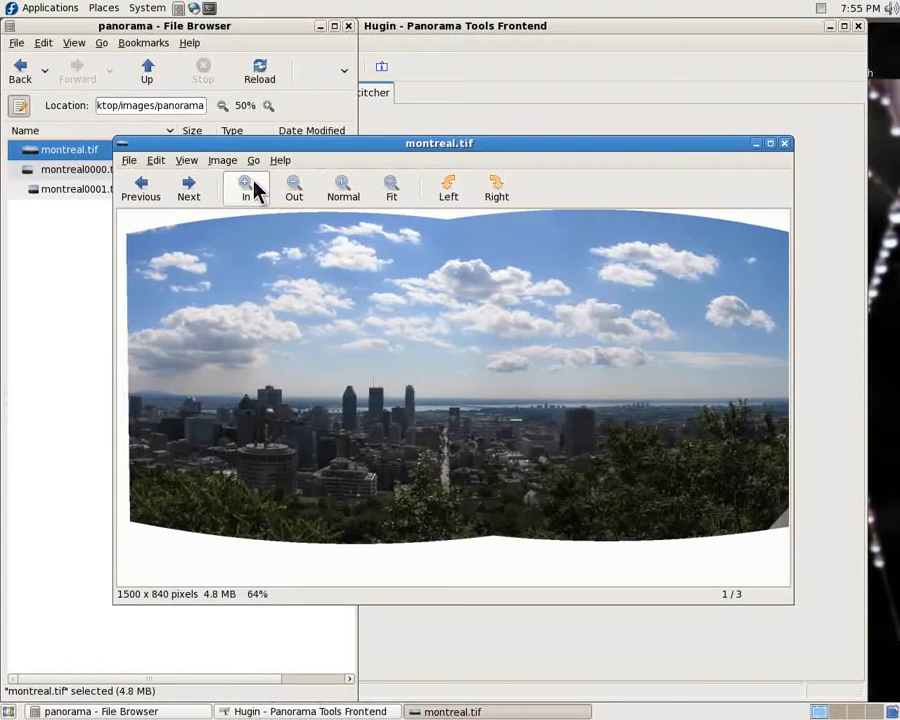
# Step: Examine the blending of the clouds and skyline in the stitched image at 200%, close it and return to Hugin
pyautogui.click(254, 190)
pyautogui.click(252, 188)
pyautogui.moveTo(360, 254); pyautogui.dragTo(516, 665)
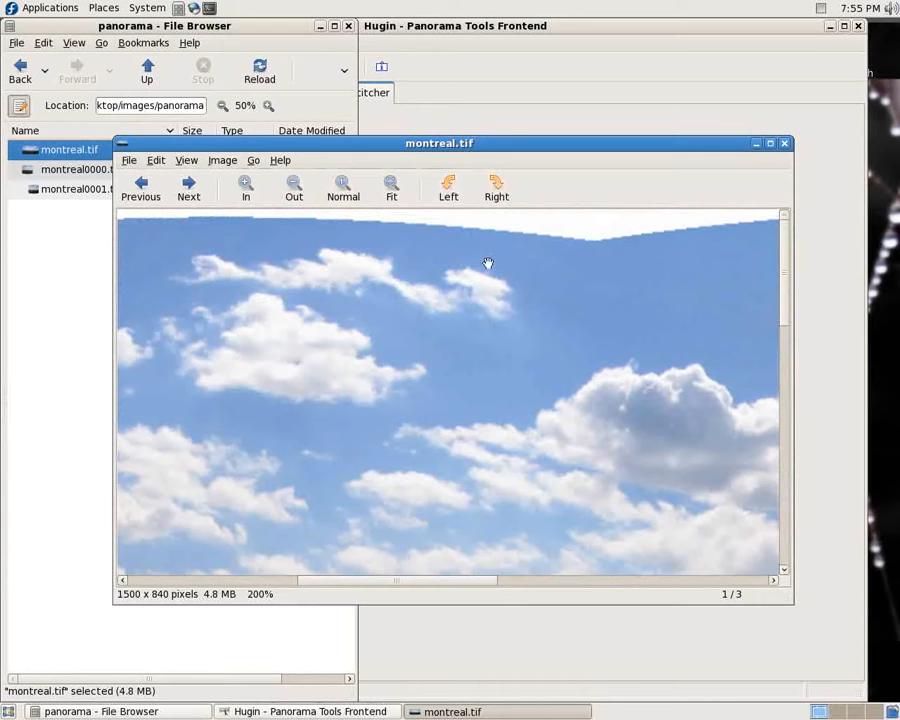
pyautogui.moveTo(363, 547); pyautogui.dragTo(360, 247)
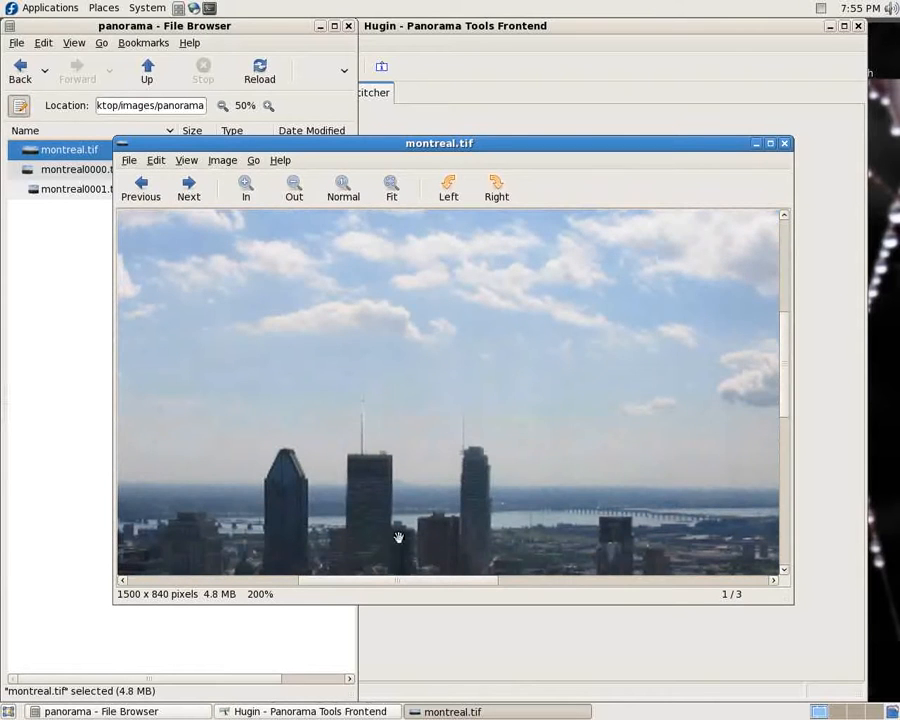
pyautogui.moveTo(398, 538); pyautogui.dragTo(396, 713)
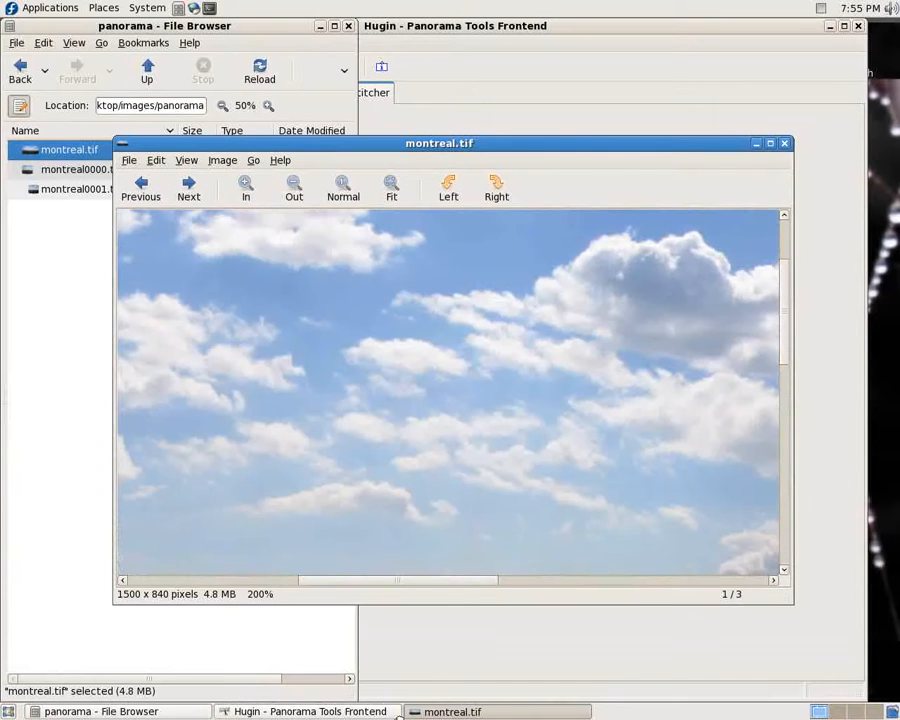
pyautogui.click(784, 143)
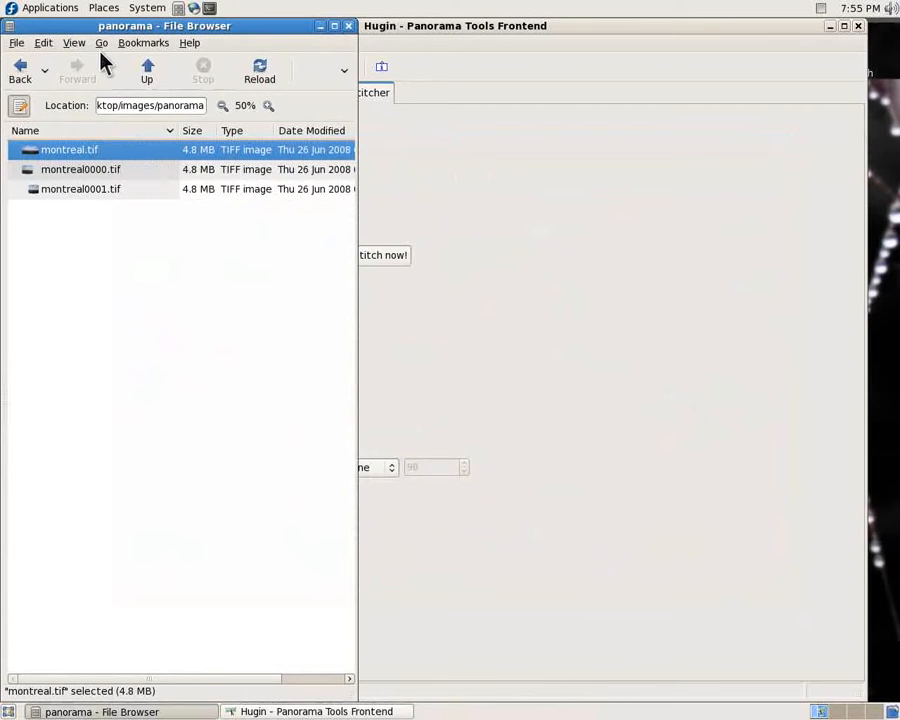
pyautogui.click(145, 76)
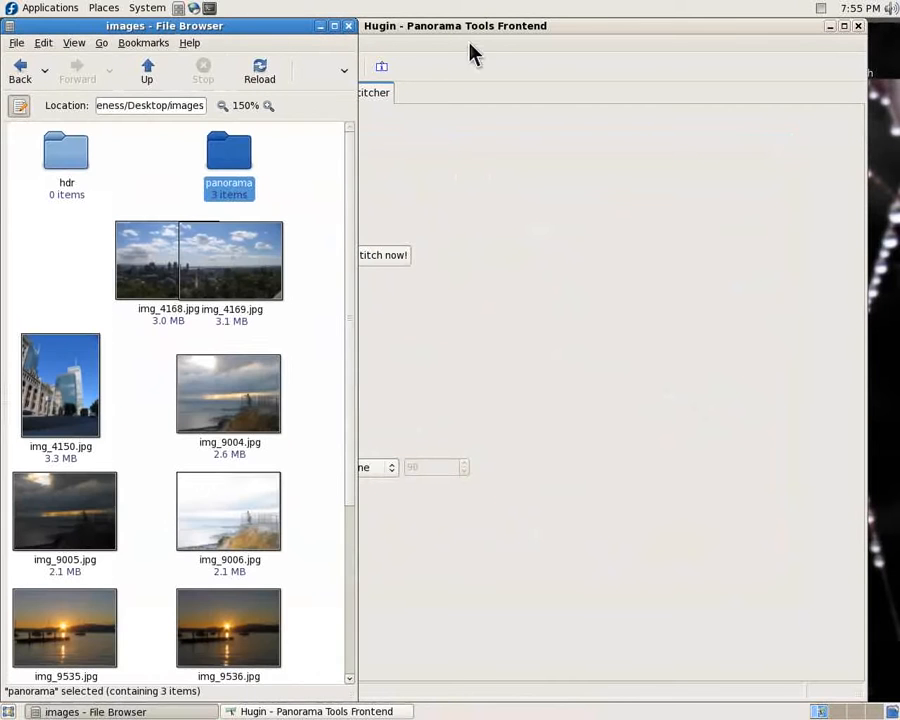
pyautogui.click(320, 27)
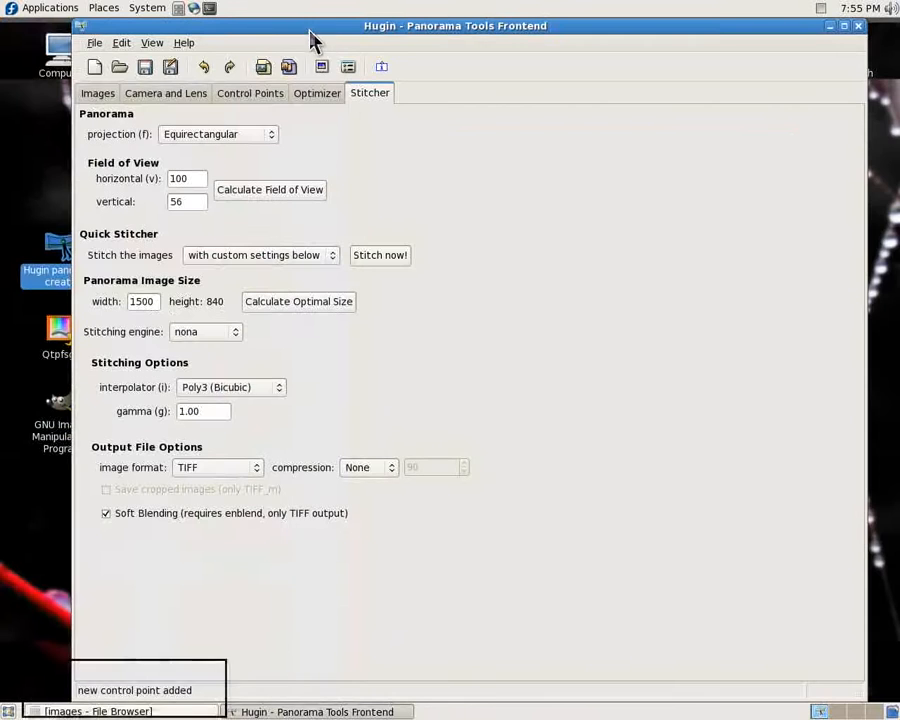
# Step: Start a new project without saving the current one and add img_4150.jpg from the images folder
pyautogui.click(90, 93)
pyautogui.click(95, 70)
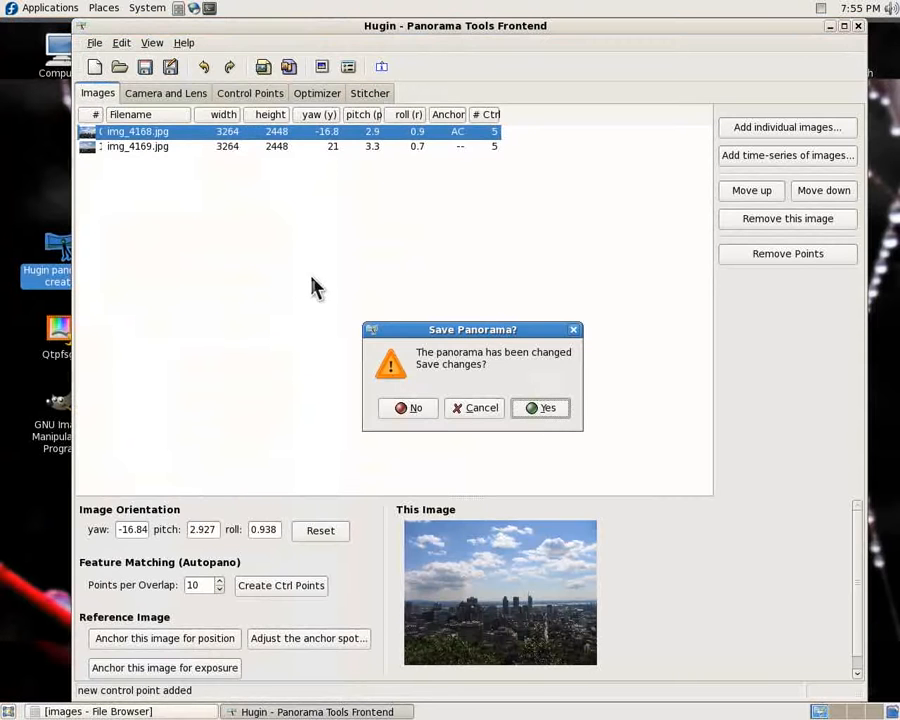
pyautogui.click(412, 410)
pyautogui.click(770, 126)
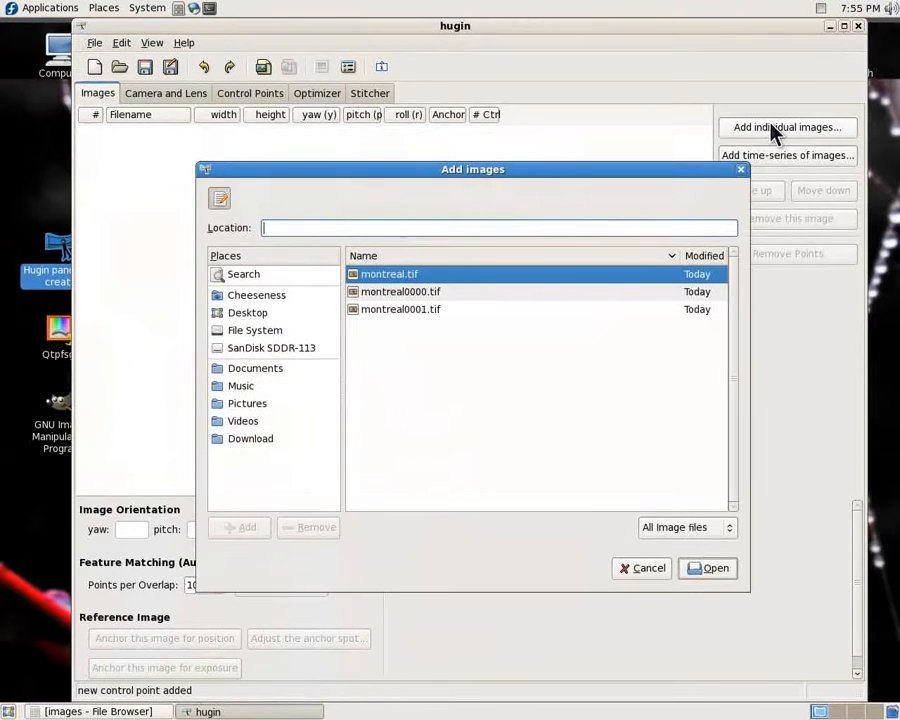
pyautogui.click(428, 200)
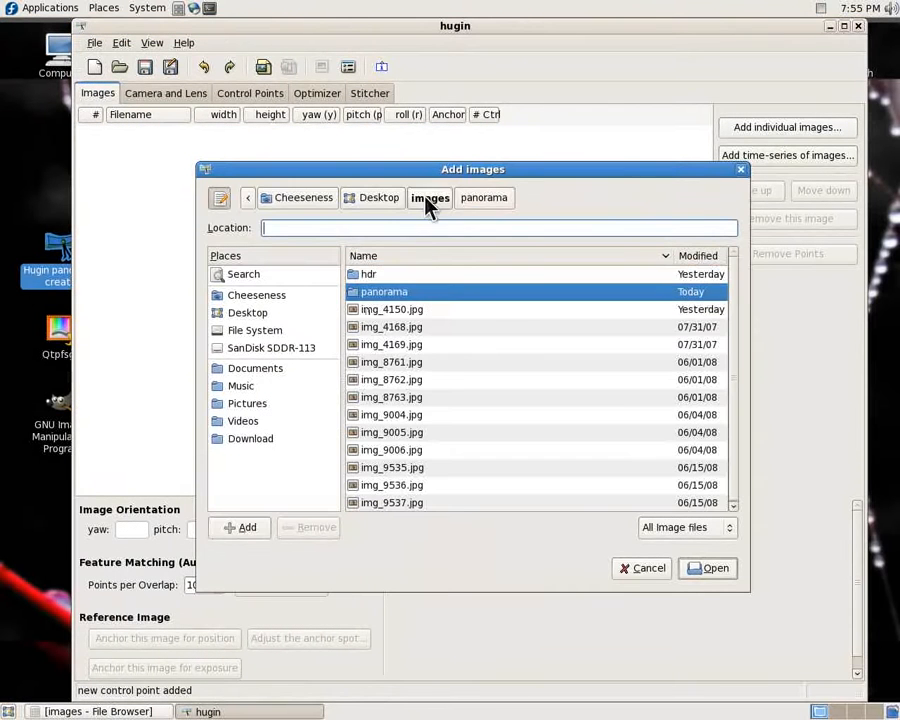
pyautogui.doubleClick(416, 311)
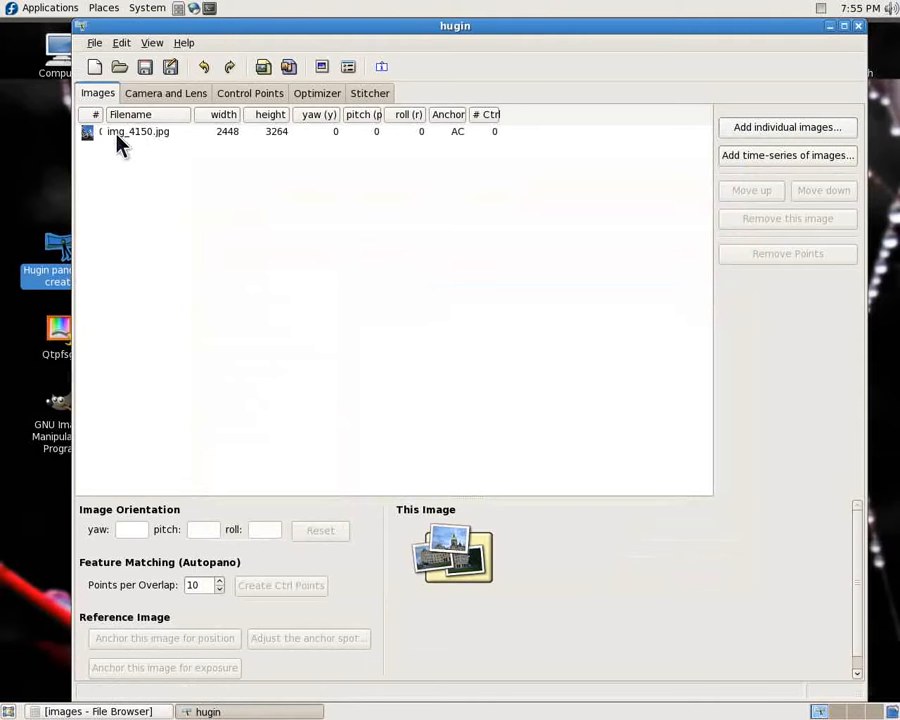
# Step: Add a vertical-line control point pair on the white tower's right corner, from about (1830, 994) at the roof to (1929, 2350) near the truck
pyautogui.click(243, 94)
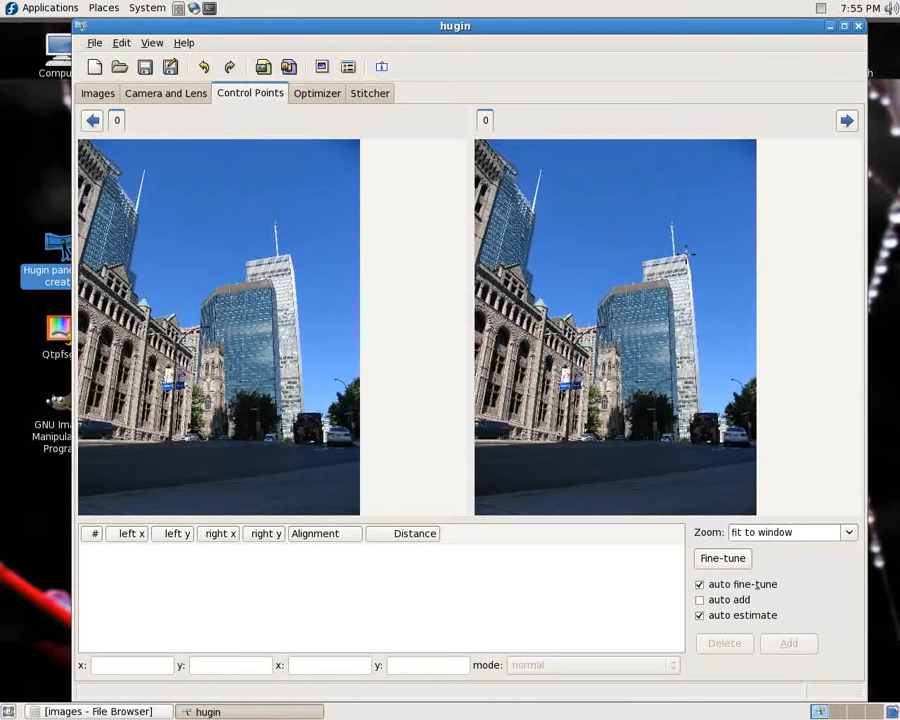
pyautogui.click(686, 253)
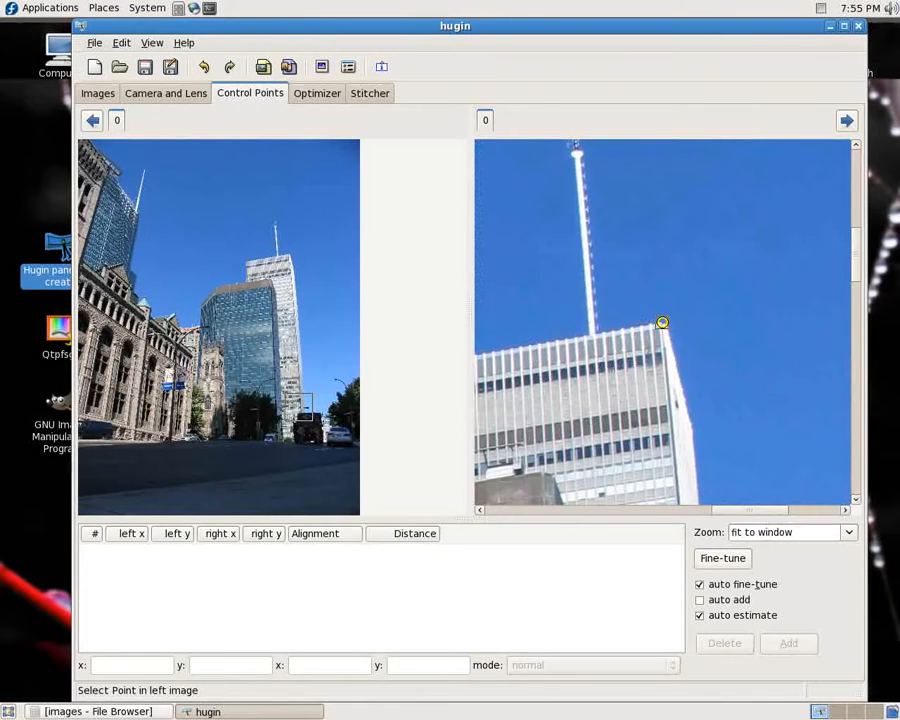
pyautogui.click(315, 414)
pyautogui.click(582, 407)
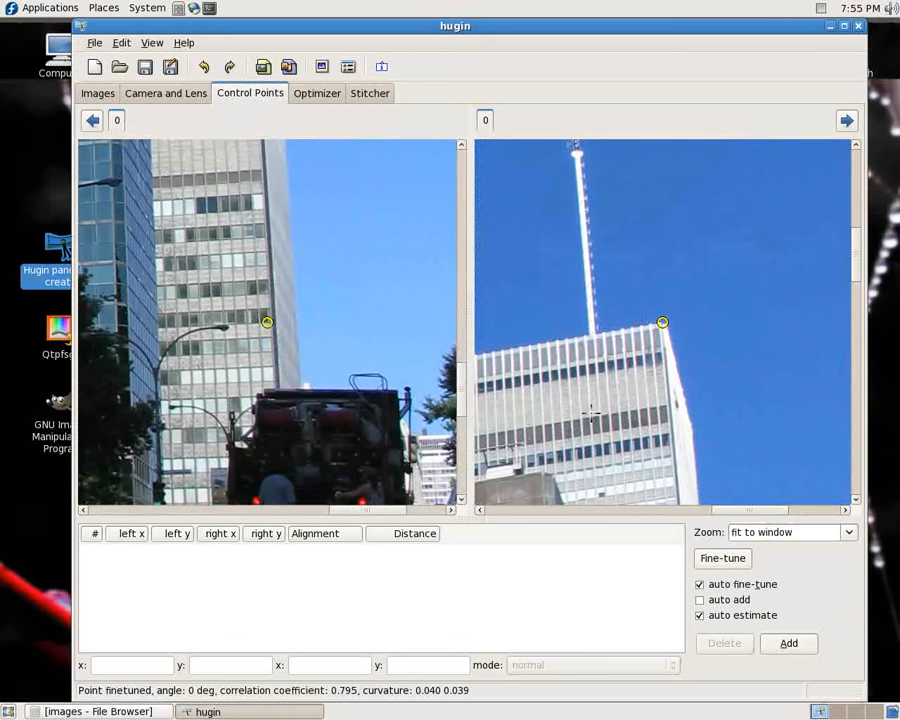
pyautogui.click(275, 374)
pyautogui.click(788, 643)
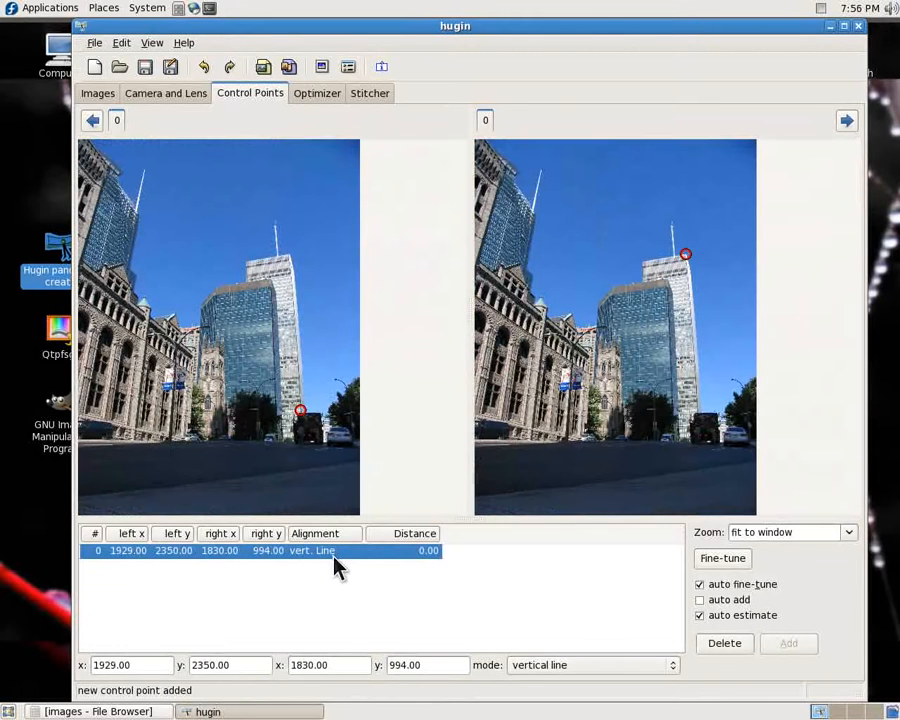
pyautogui.click(593, 667)
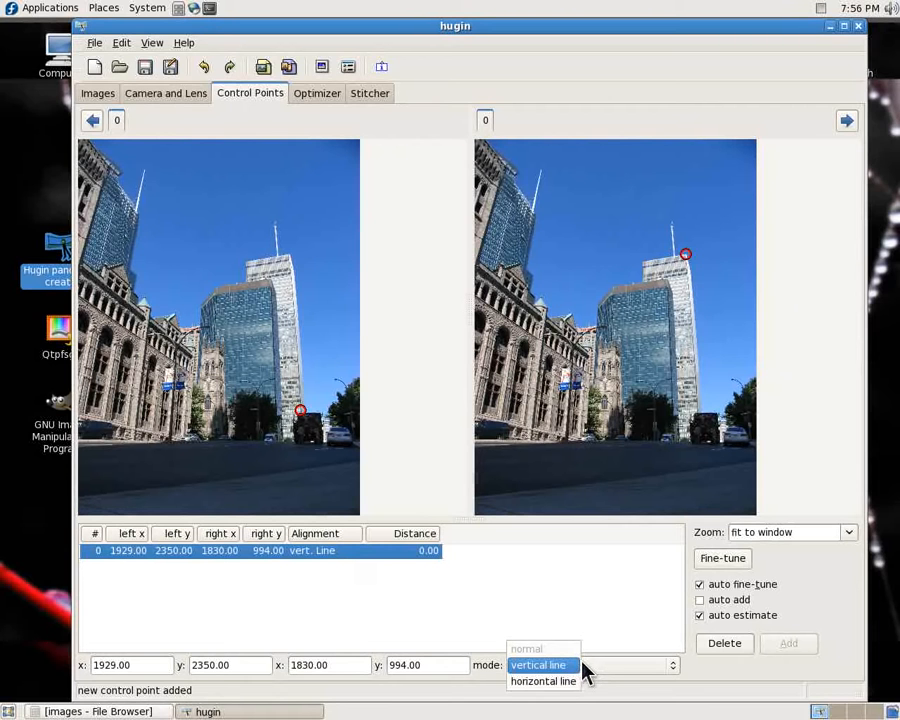
pyautogui.click(560, 667)
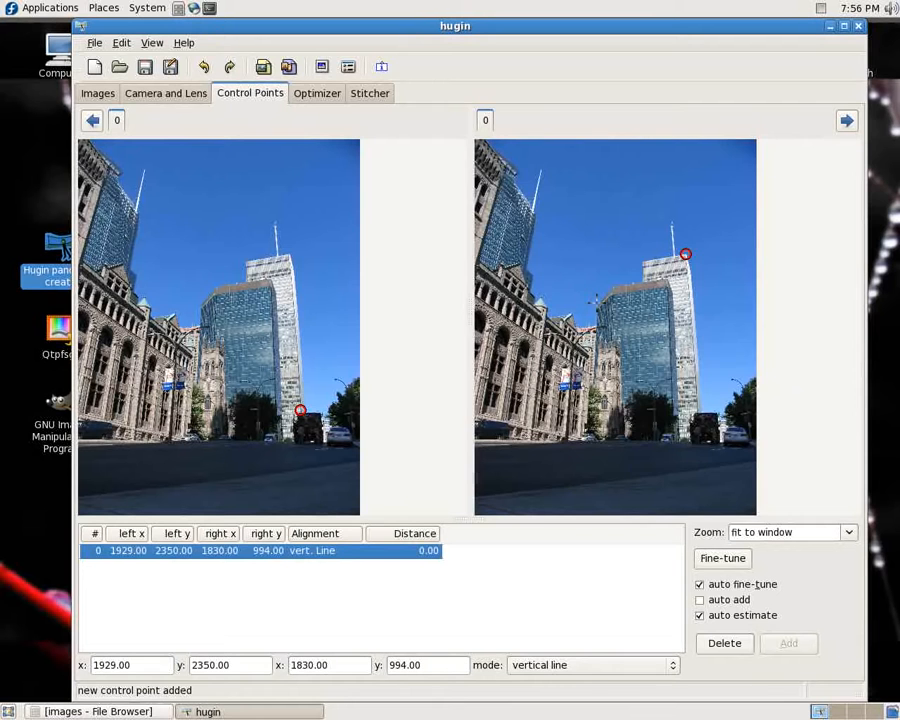
# Step: Disable auto fine-tune and add a vertical-line pair on the blue glass building's left edge, from about (1068, 1426) to (1029, 2107)
pyautogui.click(594, 298)
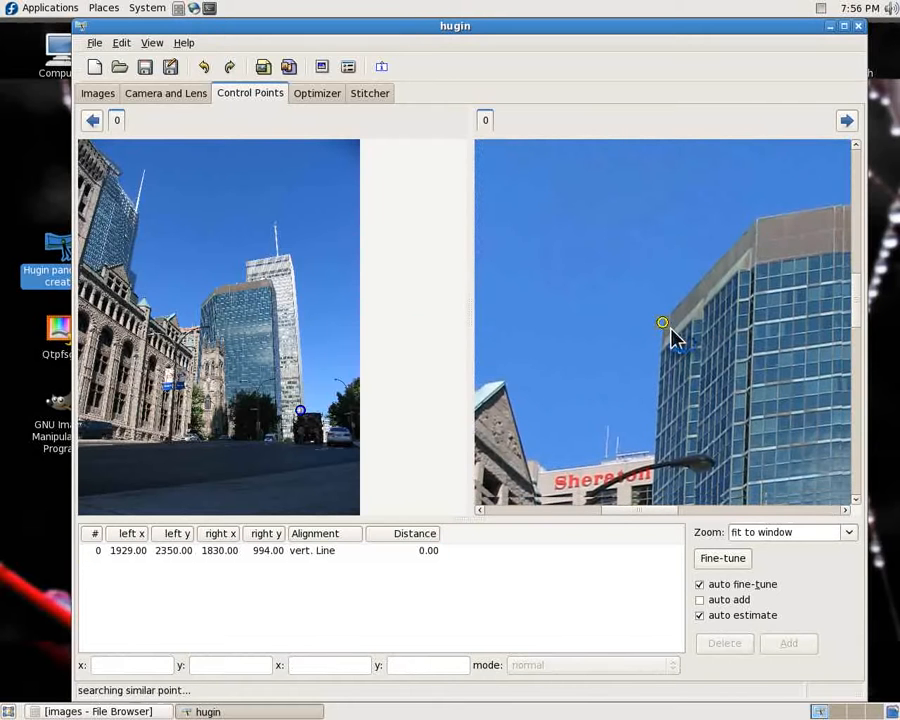
pyautogui.click(584, 411)
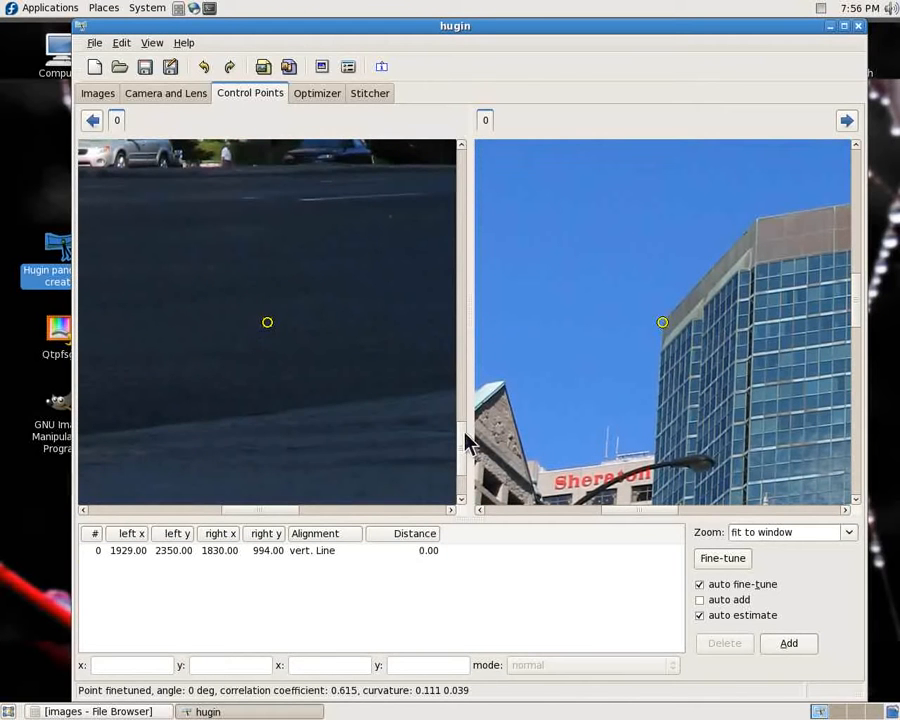
pyautogui.moveTo(464, 444); pyautogui.dragTo(466, 365)
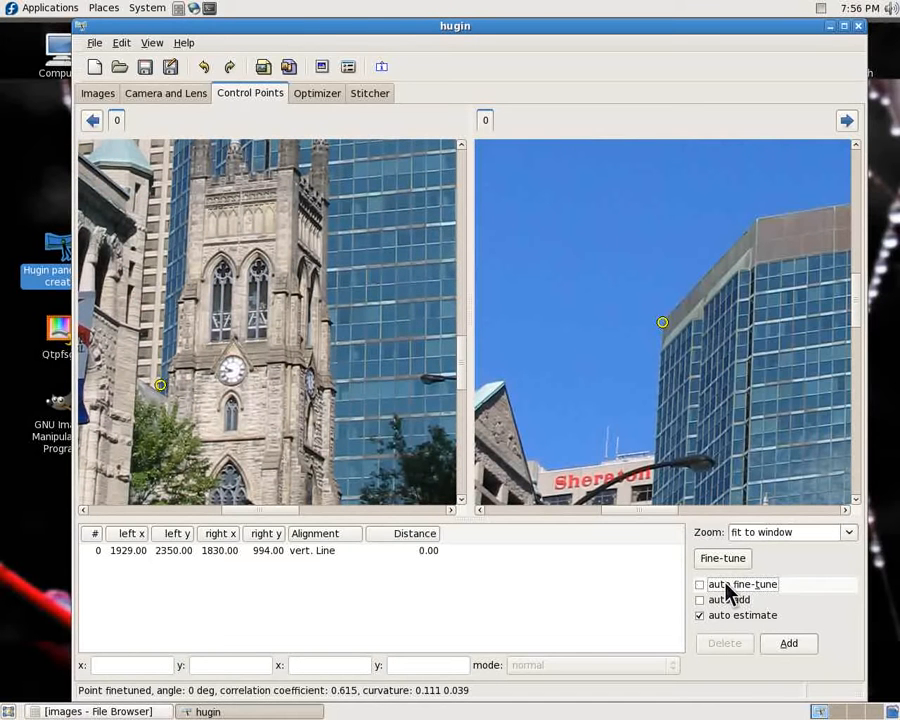
pyautogui.click(792, 647)
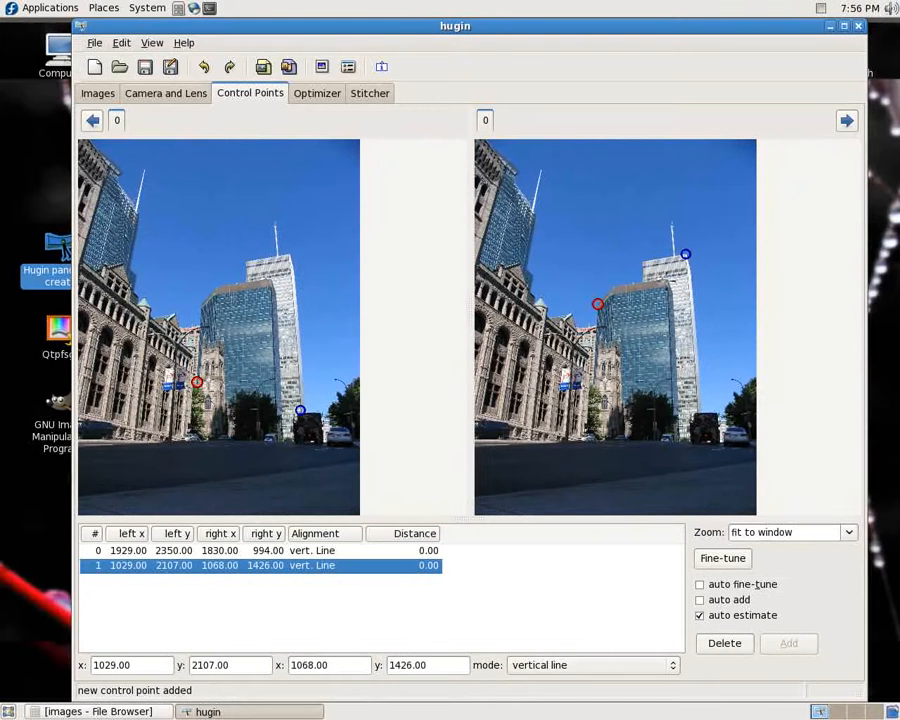
# Step: Add a horizontal-line control point pair along the blue glass building's front roof edge, from about (1205, 1276) to (1655, 1209)
pyautogui.click(667, 280)
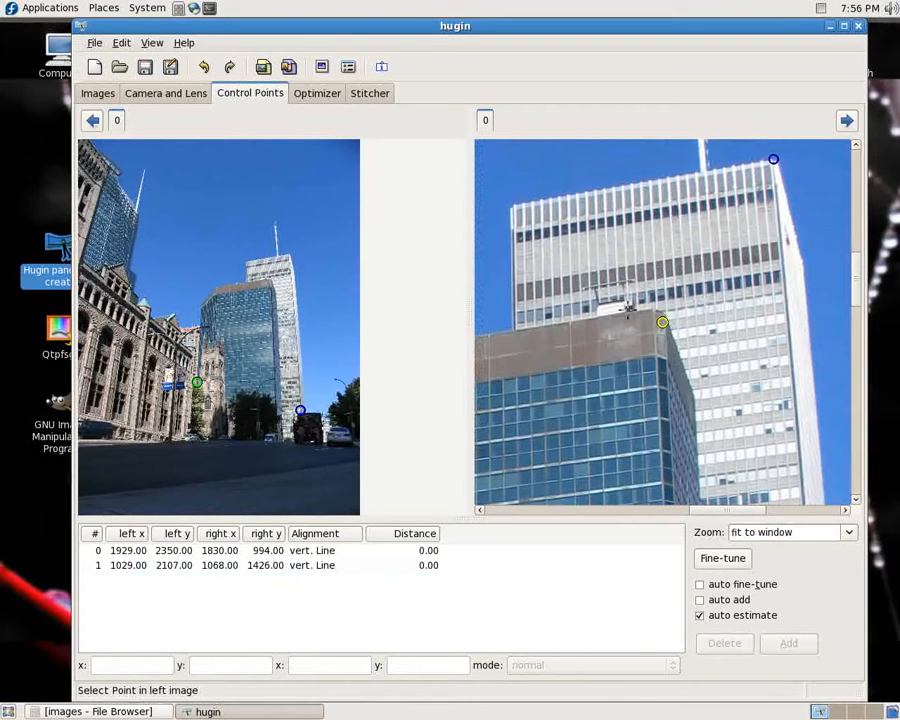
pyautogui.click(219, 287)
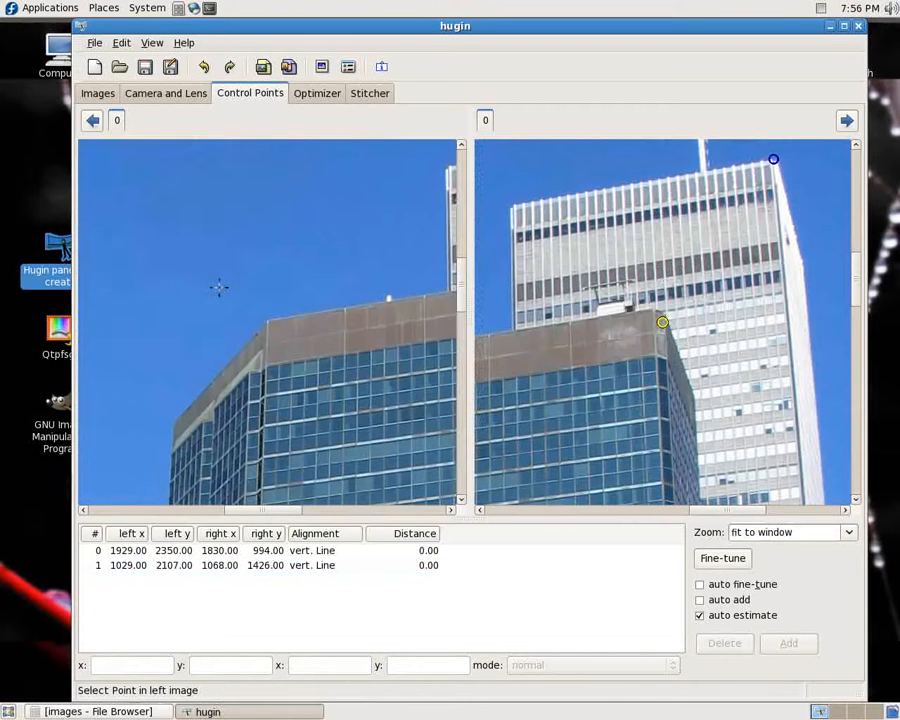
pyautogui.click(269, 319)
pyautogui.click(789, 643)
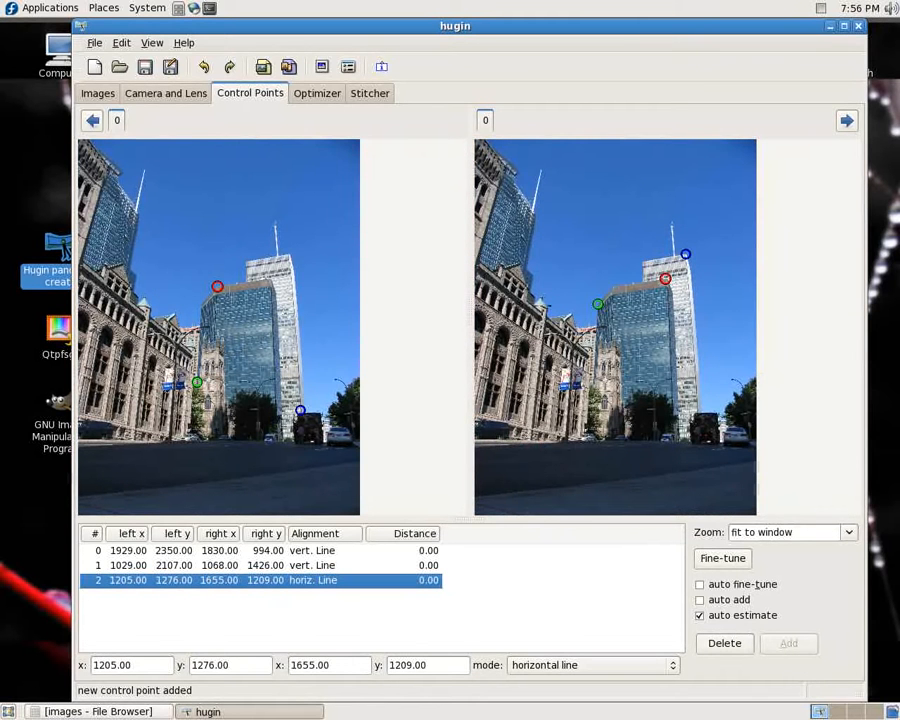
# Step: Add a vertical-line pair on the stone building, from the green turret at about (580, 1446) to the wall base at (444, 2477)
pyautogui.click(540, 305)
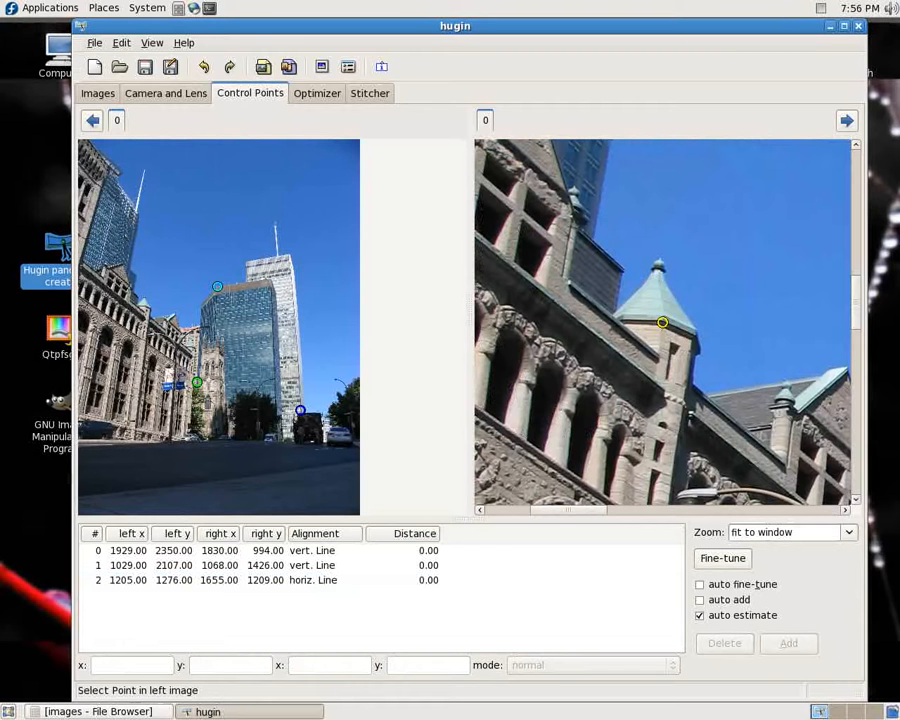
pyautogui.click(131, 424)
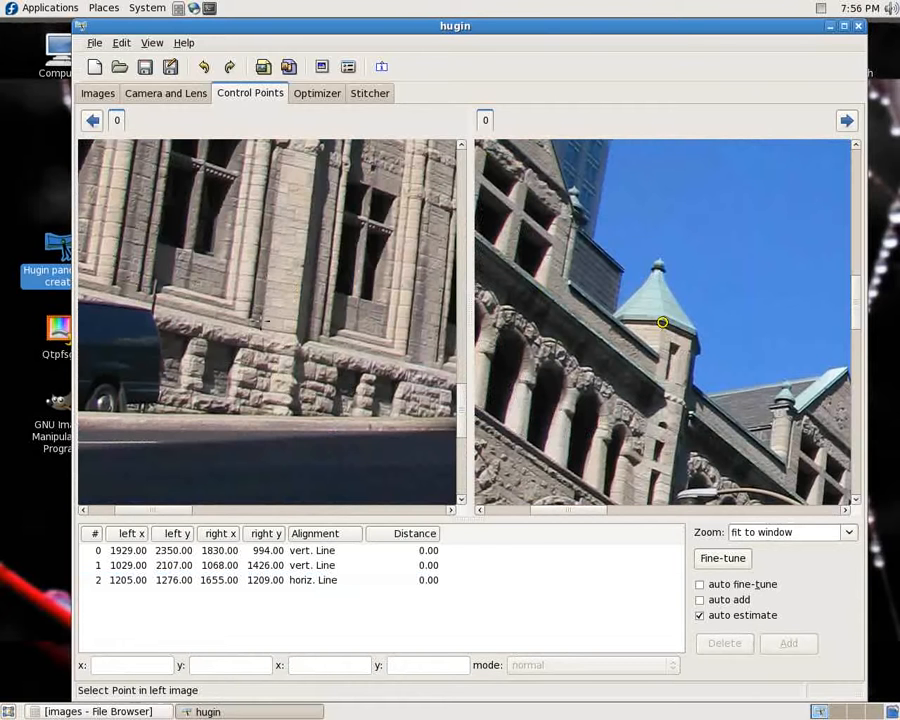
pyautogui.click(262, 323)
pyautogui.click(787, 644)
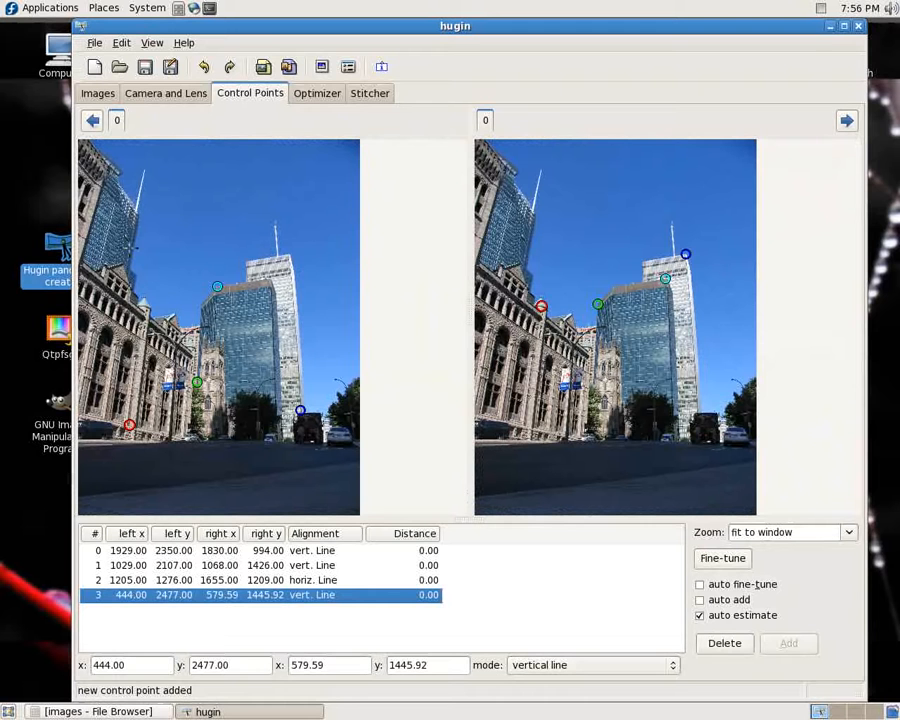
# Step: Add a vertical-line pair along the upper stone tower's right corner, from about (191, 432) to (3, 1073)
pyautogui.click(103, 181)
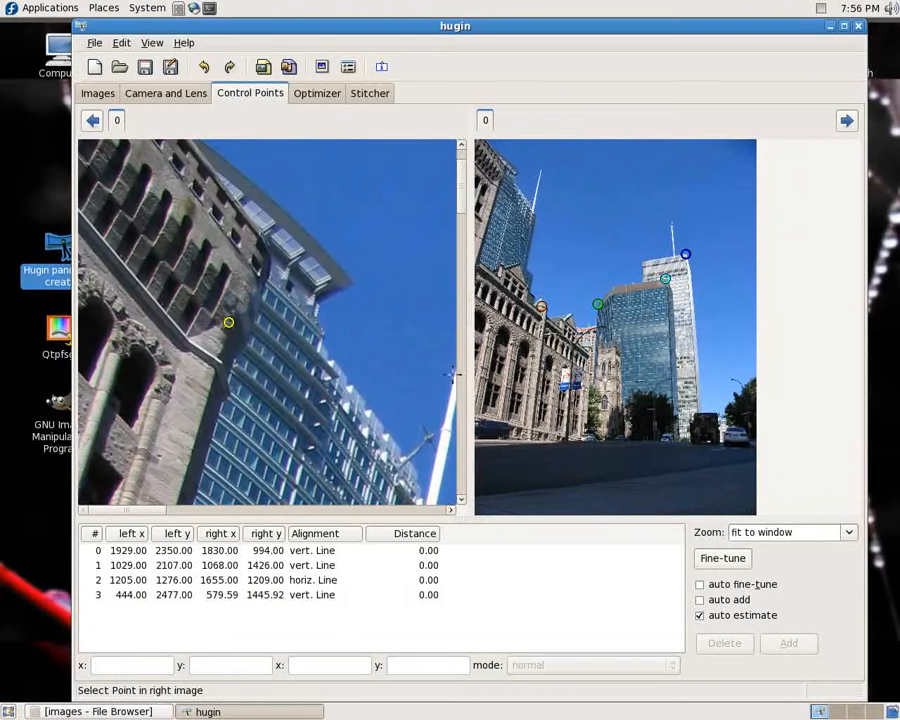
pyautogui.click(476, 265)
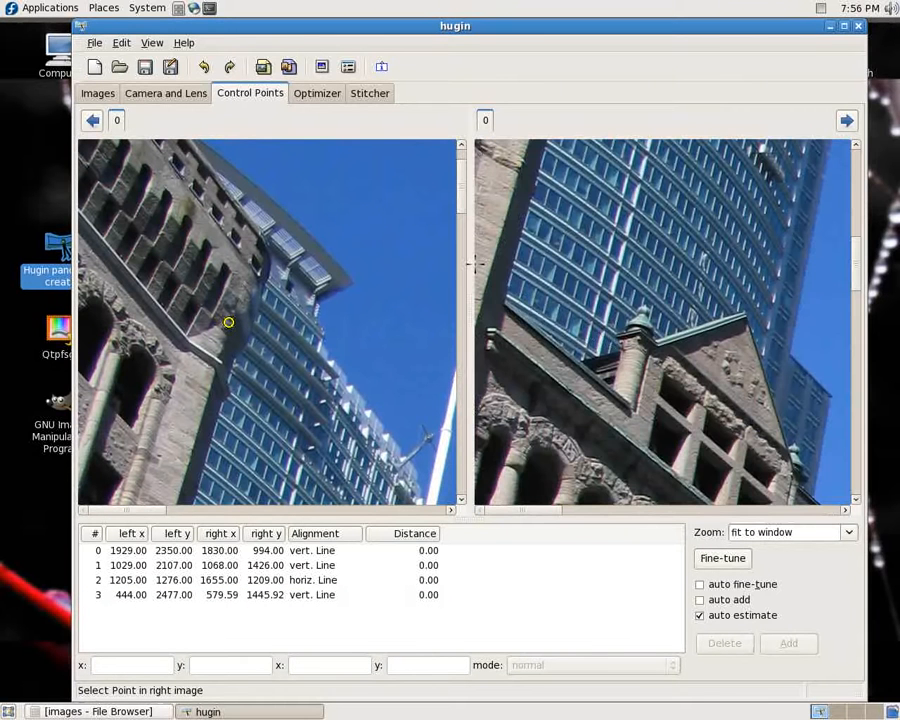
pyautogui.click(478, 317)
pyautogui.click(216, 379)
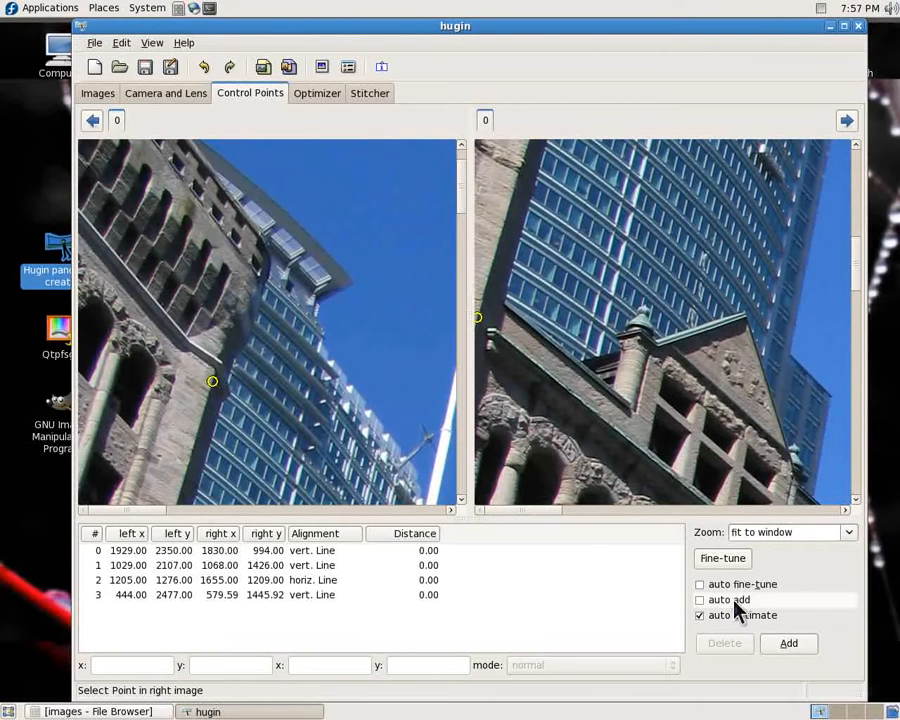
pyautogui.click(789, 643)
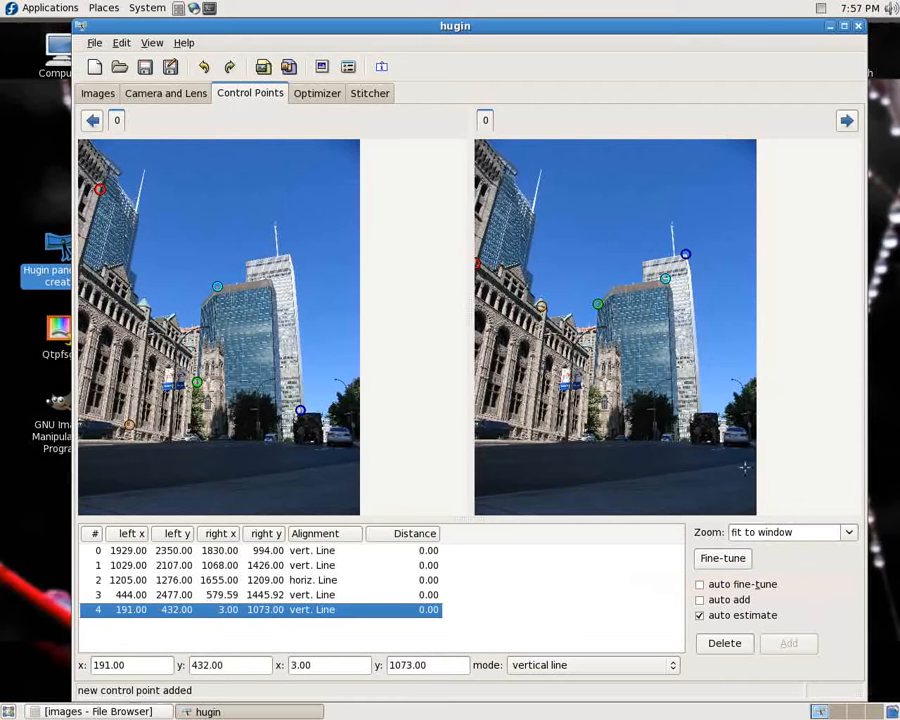
# Step: Calculate the panorama's field of view and set the output image width to 1000
pyautogui.click(308, 98)
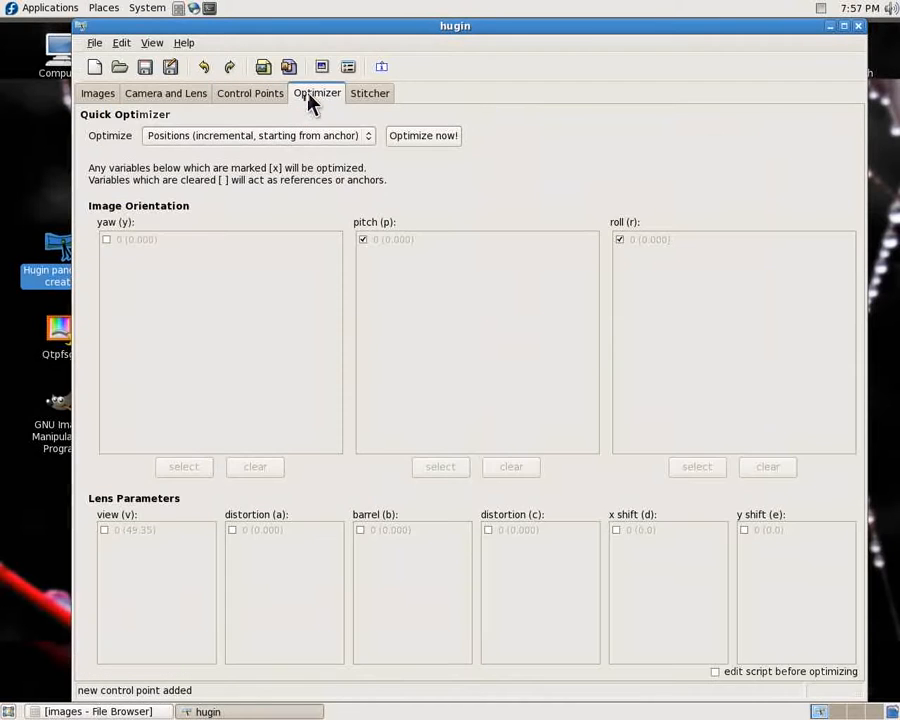
pyautogui.click(366, 93)
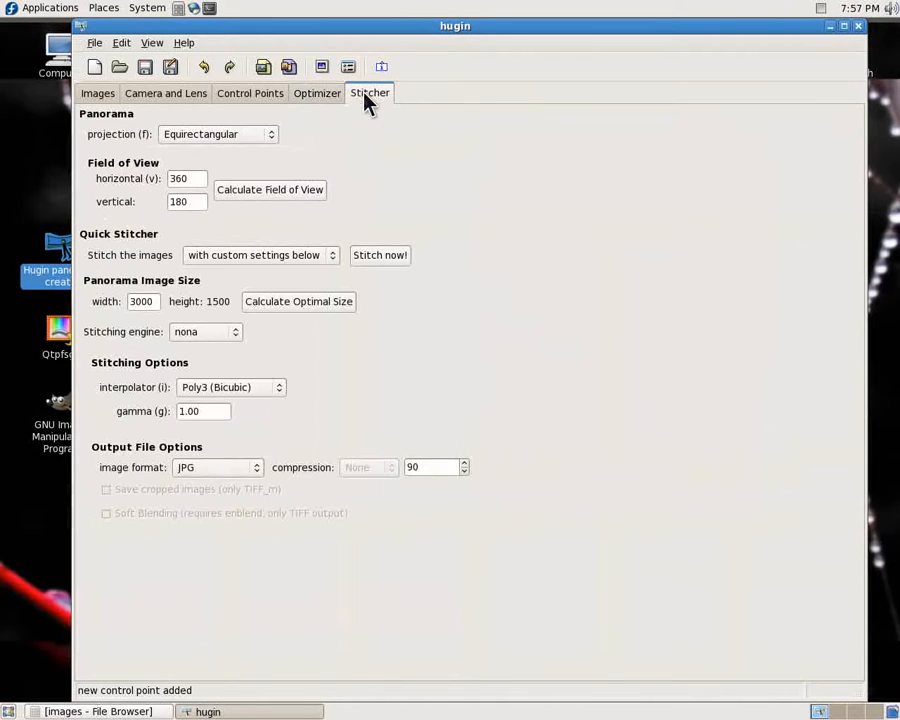
pyautogui.click(252, 199)
pyautogui.moveTo(154, 300); pyautogui.dragTo(96, 292)
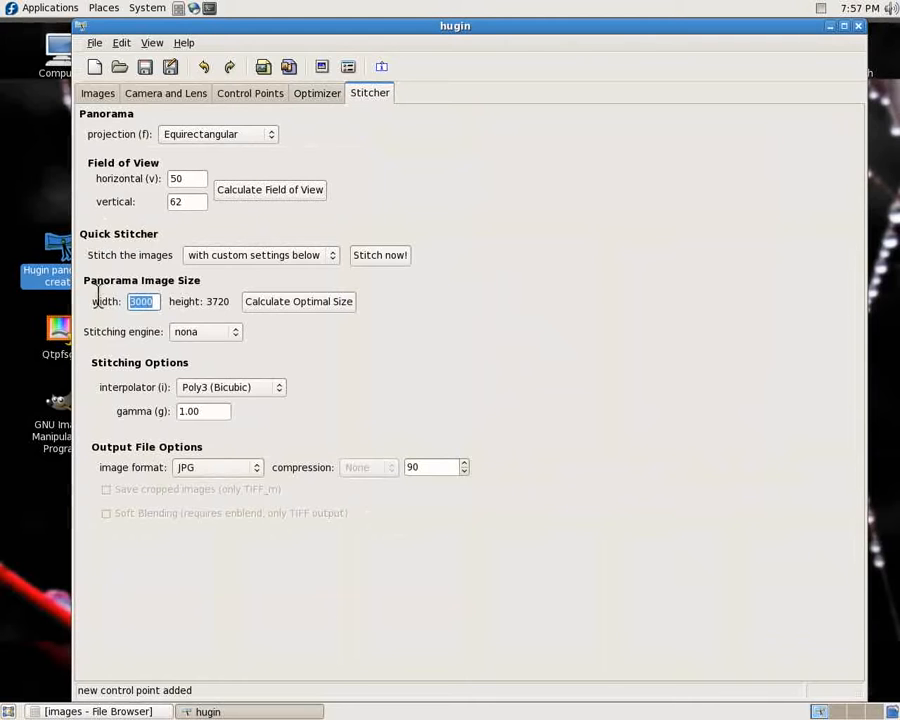
pyautogui.write('1000')
pyautogui.press('Tab')
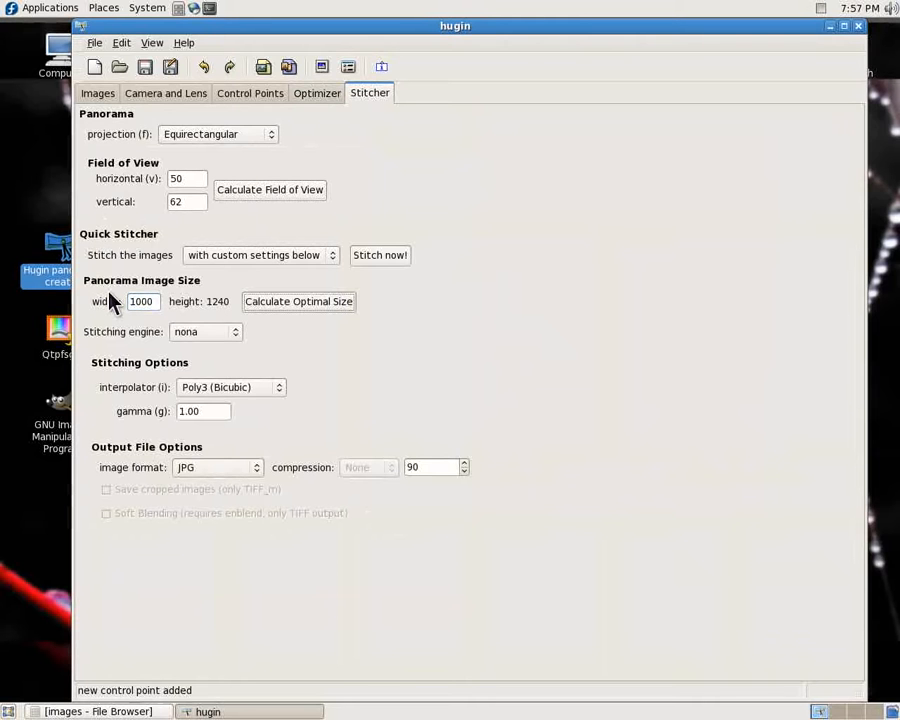
# Step: Optimize the image positions incrementally from the anchor and apply the changes
pyautogui.click(308, 97)
pyautogui.click(428, 147)
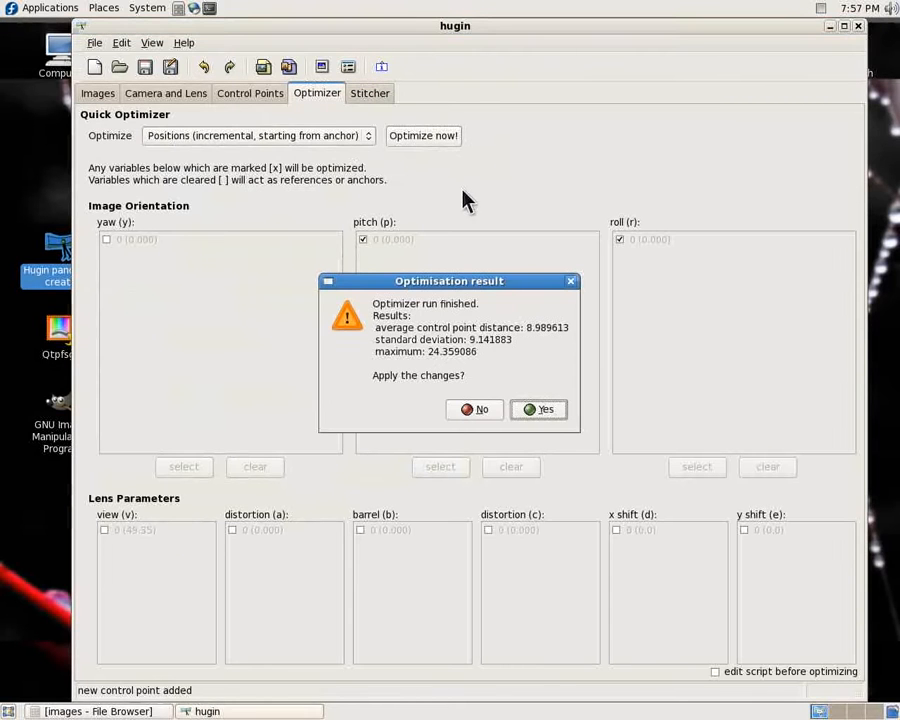
pyautogui.click(540, 410)
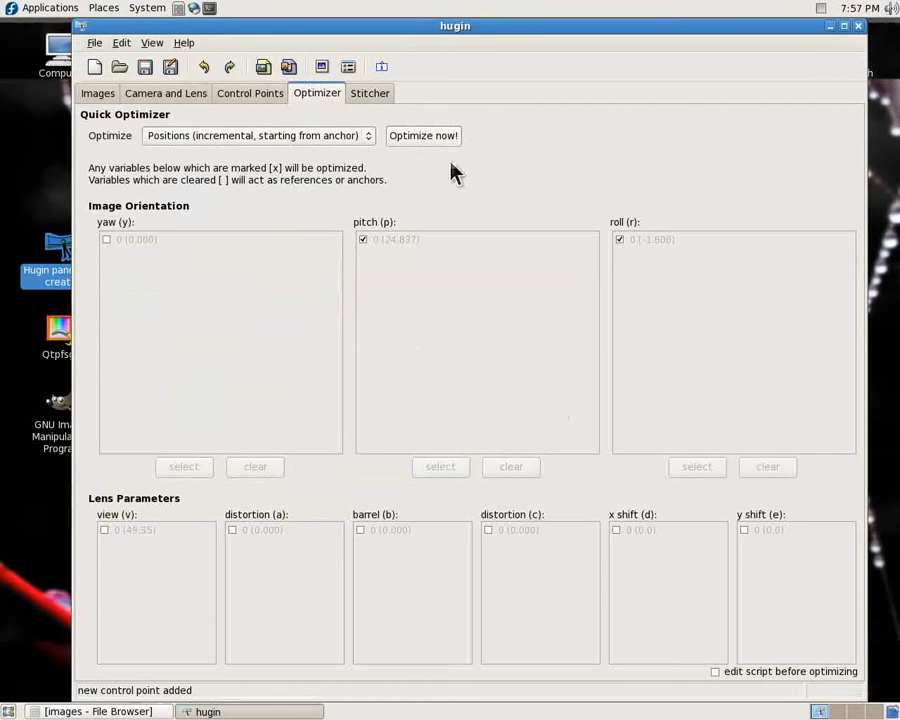
# Step: Update the panorama preview, center the image to check that the buildings are upright, and close the preview
pyautogui.click(322, 67)
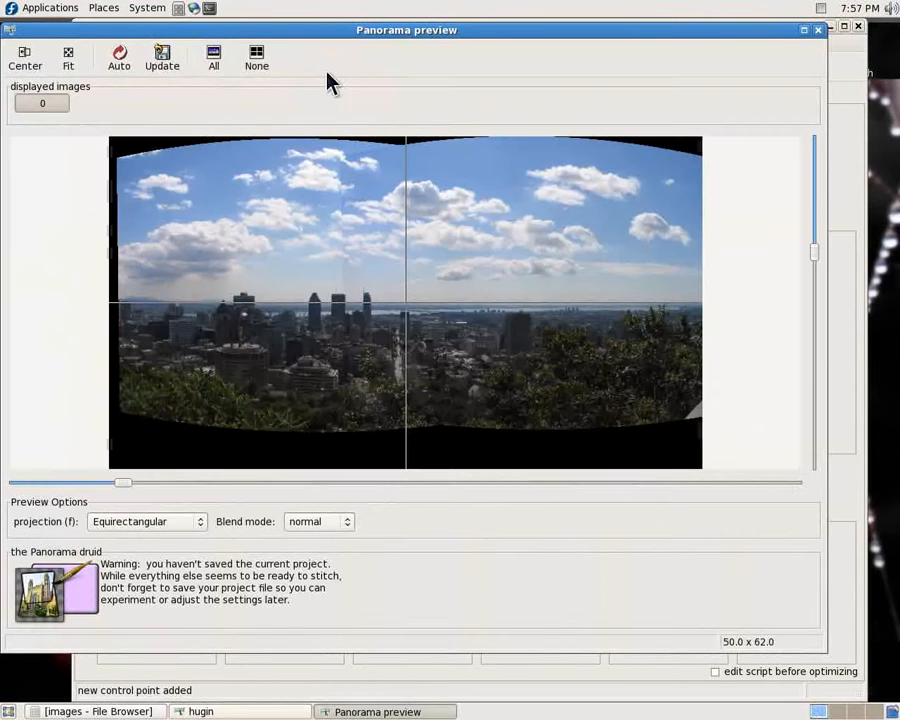
pyautogui.click(161, 66)
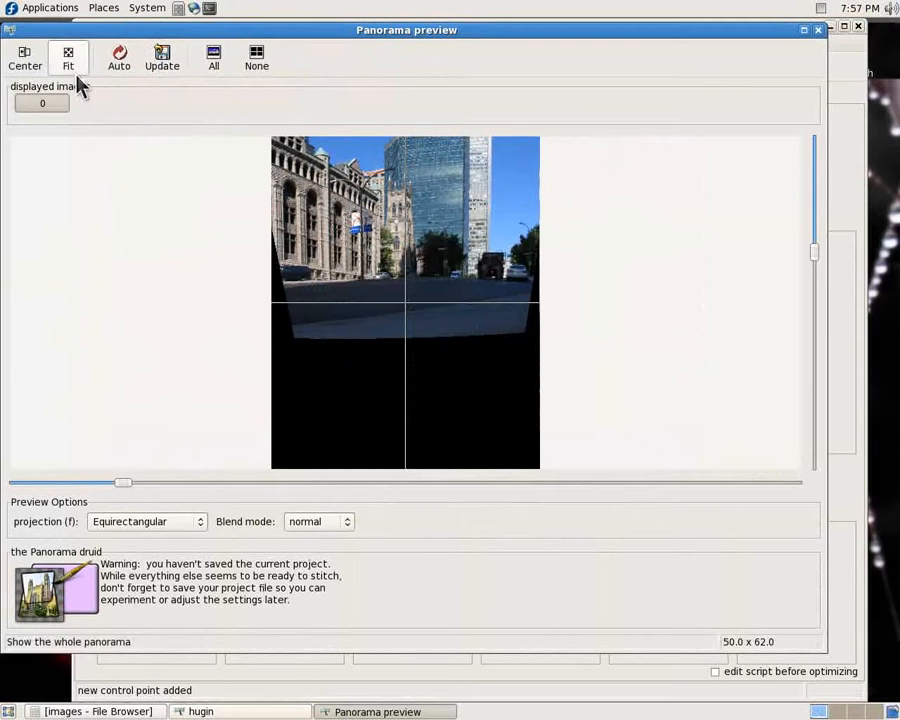
pyautogui.click(25, 66)
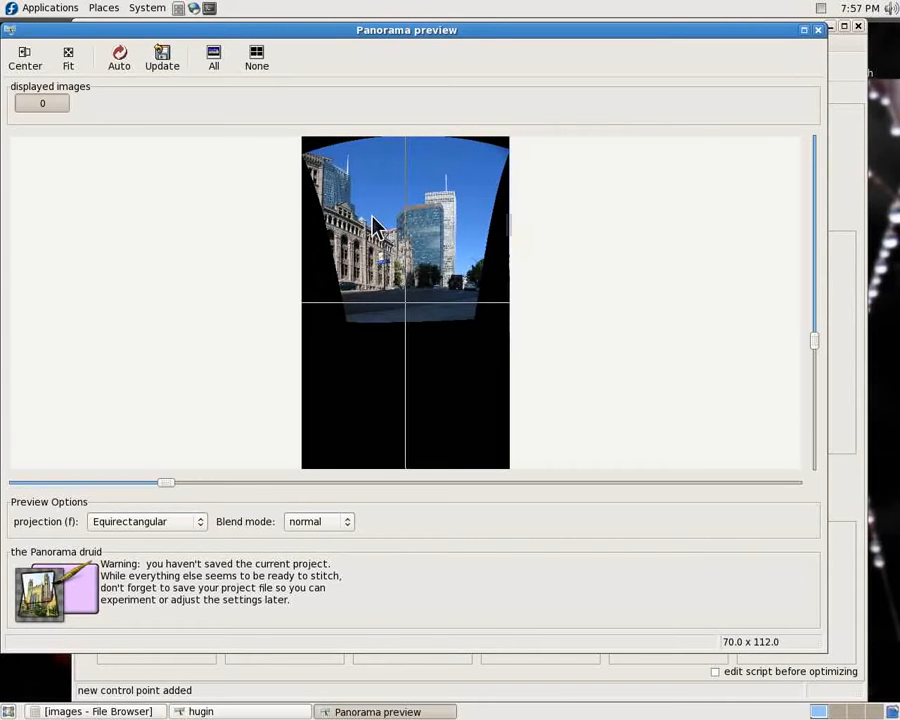
pyautogui.click(820, 31)
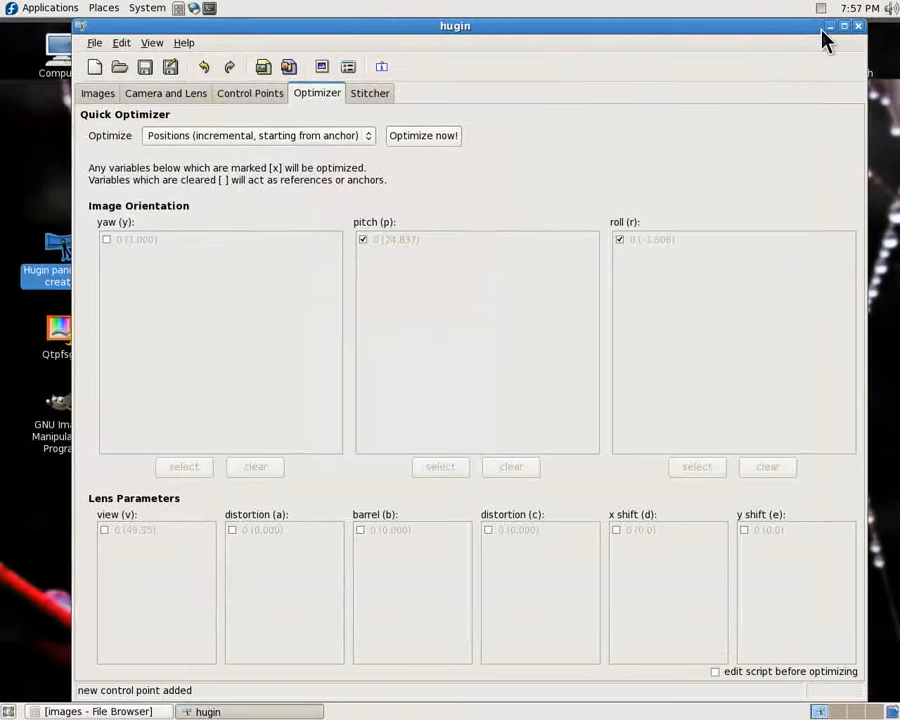
# Step: Delete the vertical-line control point pair on the stone building that runs from (444, 2477) to (579.59, 1445.92)
pyautogui.click(230, 94)
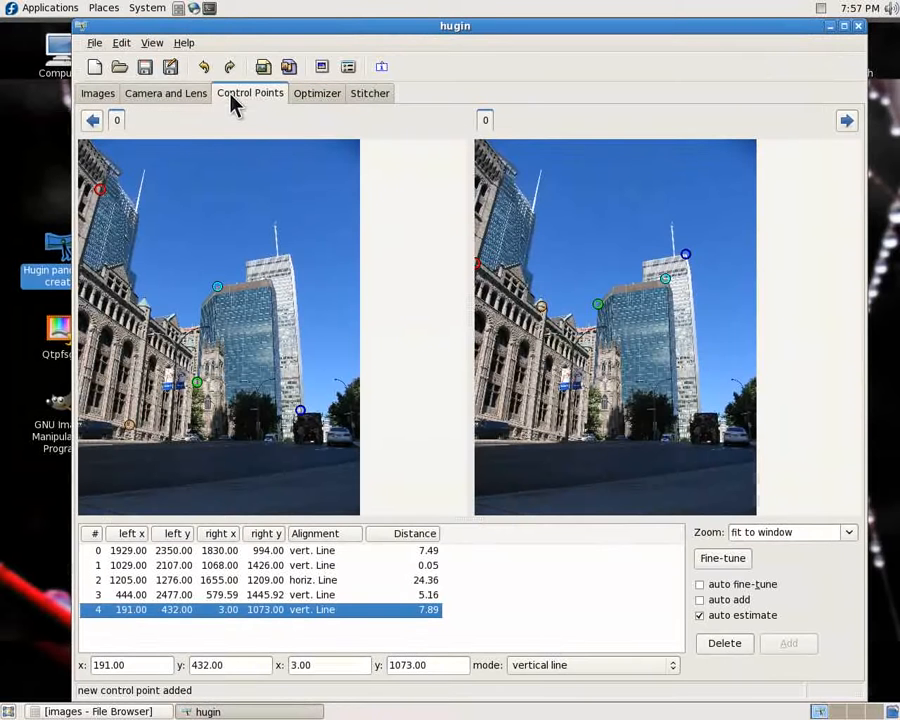
pyautogui.click(236, 596)
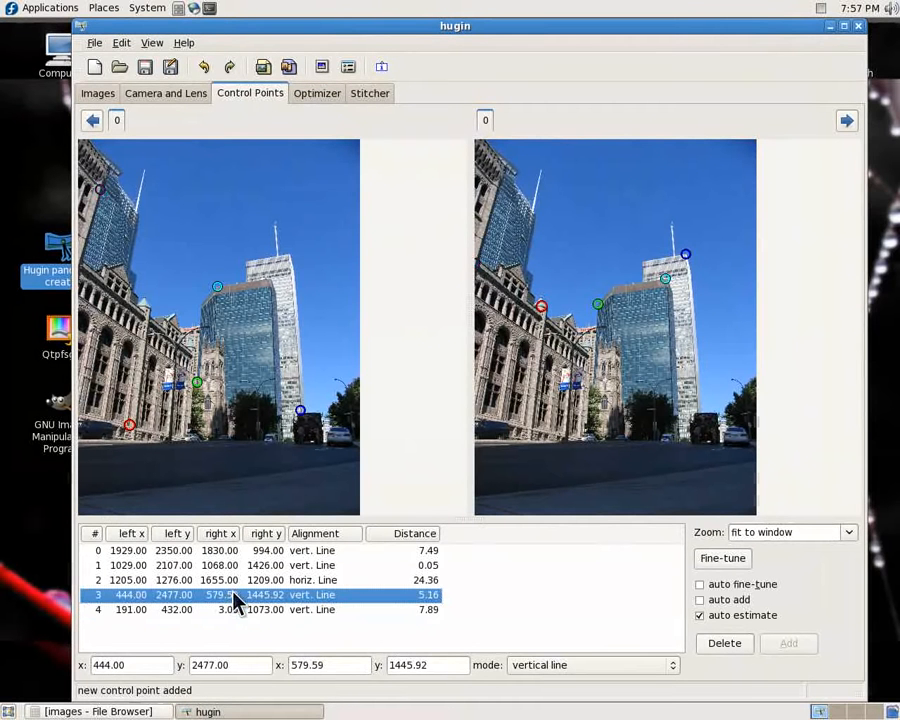
pyautogui.click(725, 645)
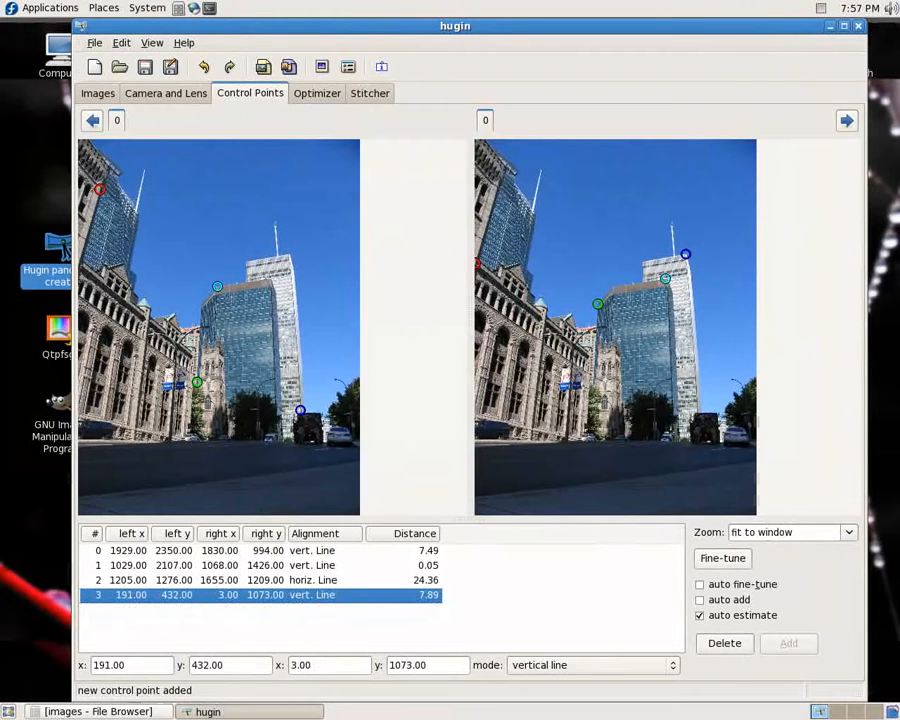
# Step: Rerun the incremental position optimization from the anchor with the remaining control points and apply the changes
pyautogui.click(325, 96)
pyautogui.click(409, 136)
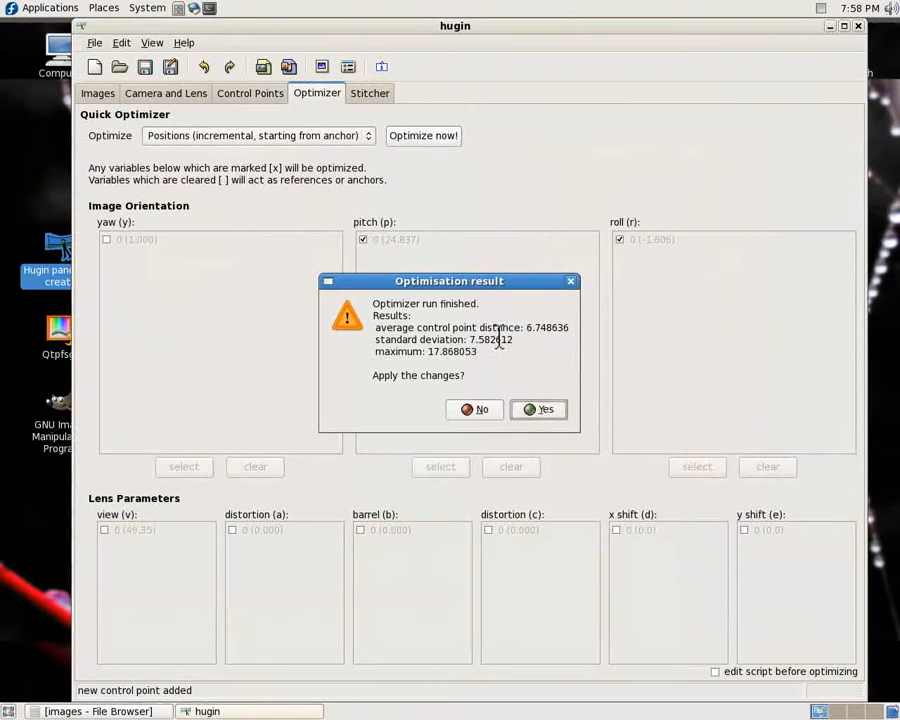
pyautogui.click(544, 413)
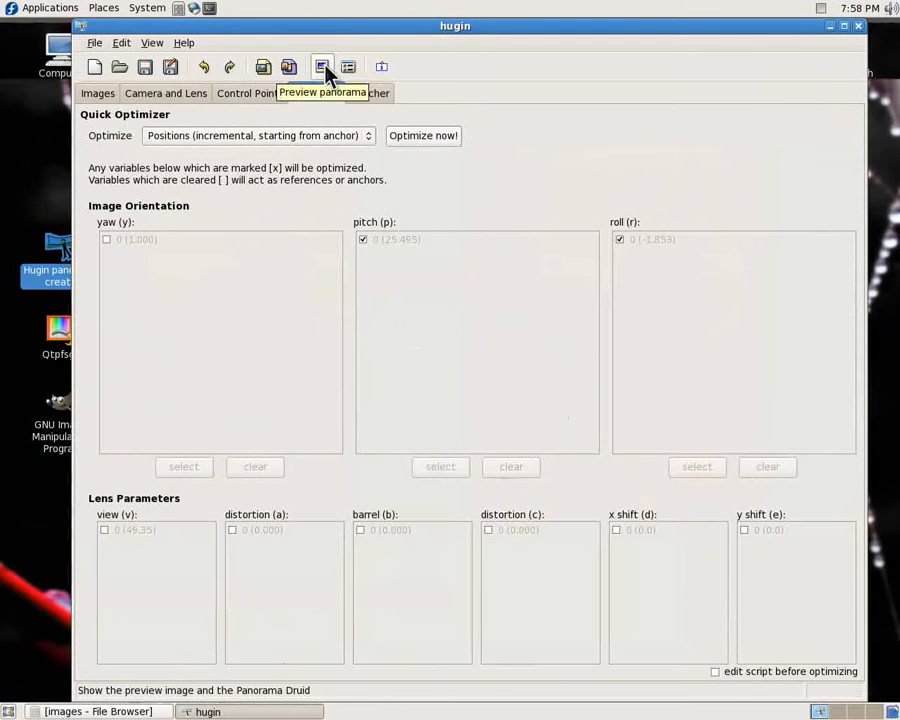
# Step: Open and update the panorama preview to check the corrected building lines, and close it
pyautogui.click(323, 72)
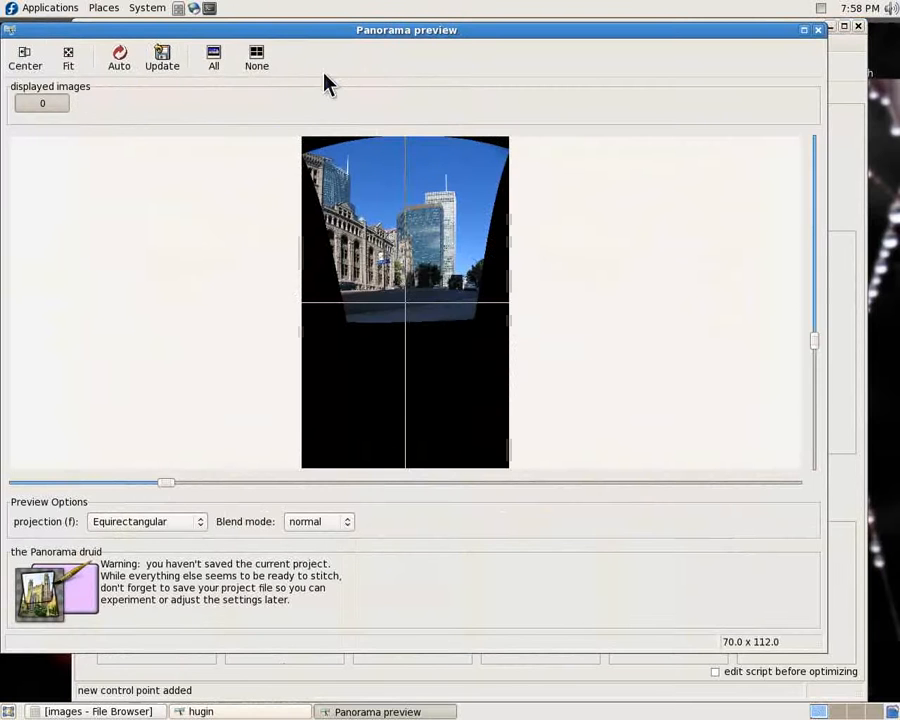
pyautogui.click(162, 68)
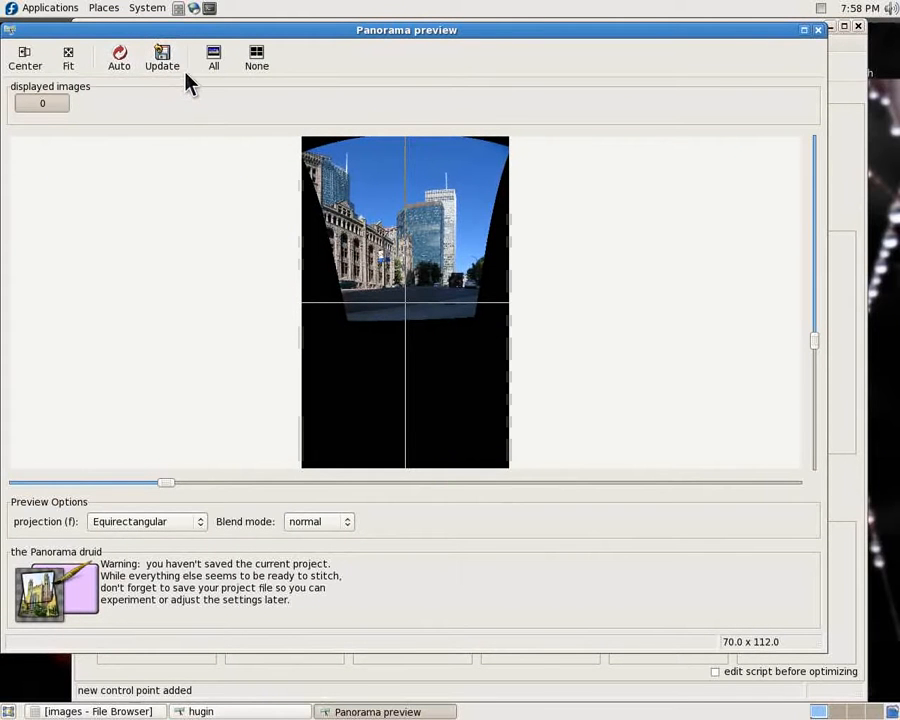
pyautogui.click(818, 29)
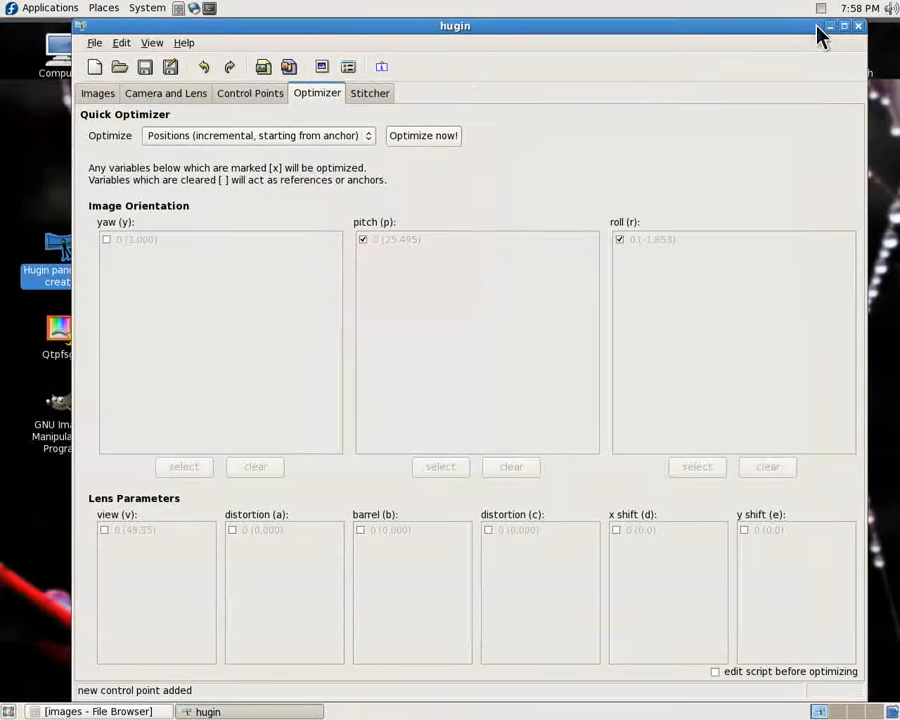
# Step: Recalculate the panorama's field of view and keep JPG as the output image format
pyautogui.click(381, 100)
pyautogui.click(269, 196)
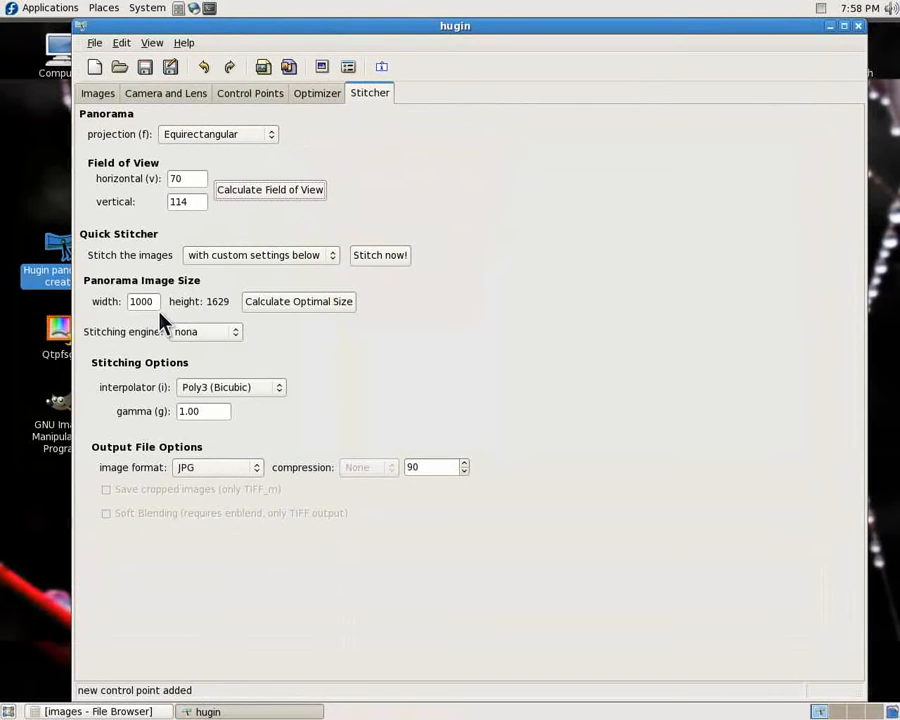
pyautogui.click(248, 470)
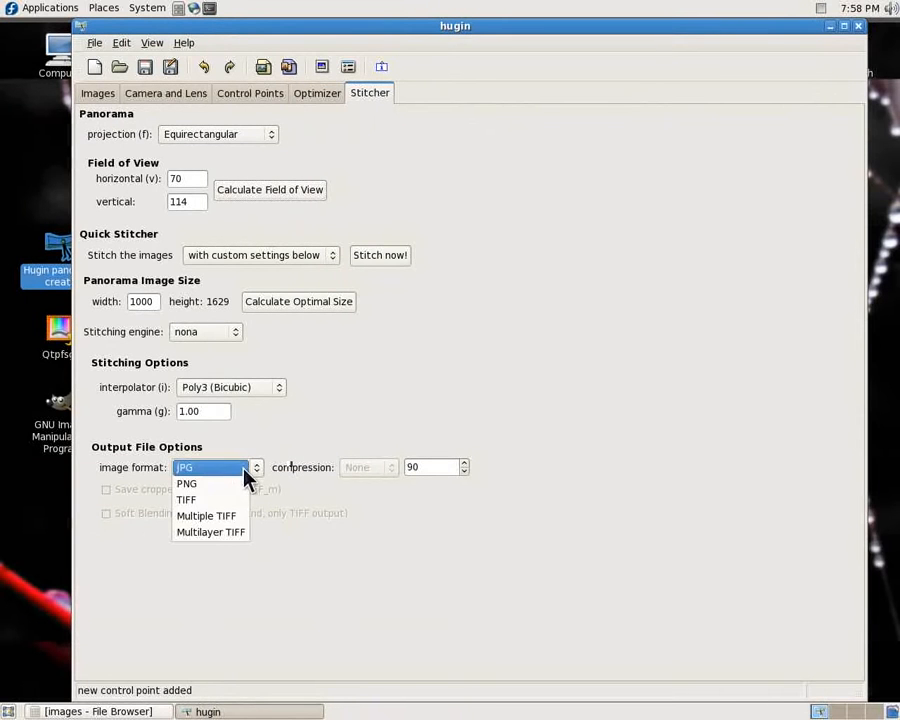
pyautogui.click(240, 469)
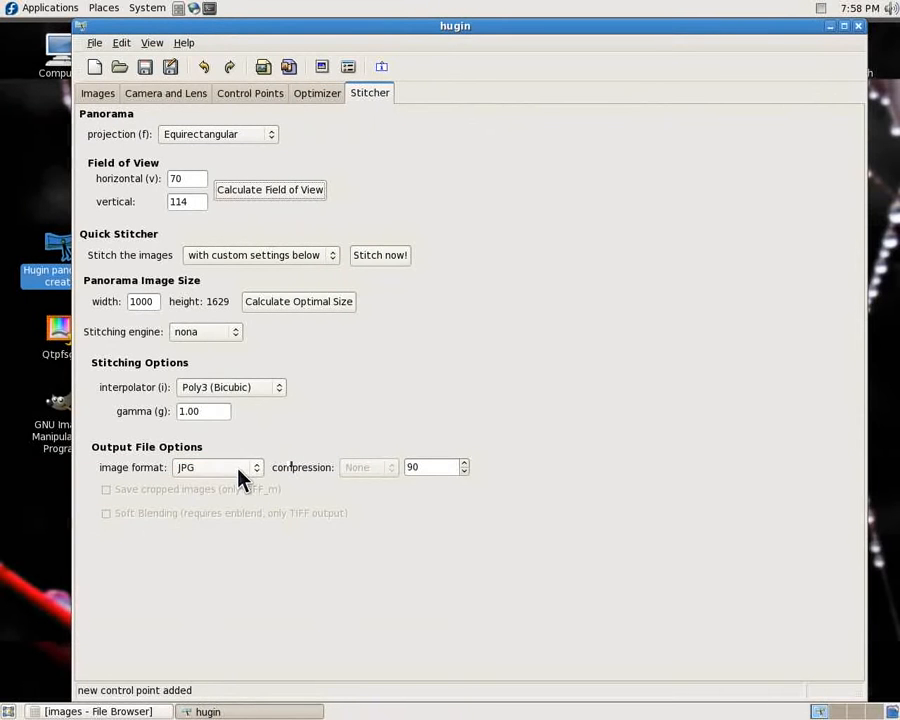
# Step: Stitch the corrected image as montreal2.jpg in the panorama folder, and quit Hugin without saving the project
pyautogui.click(385, 258)
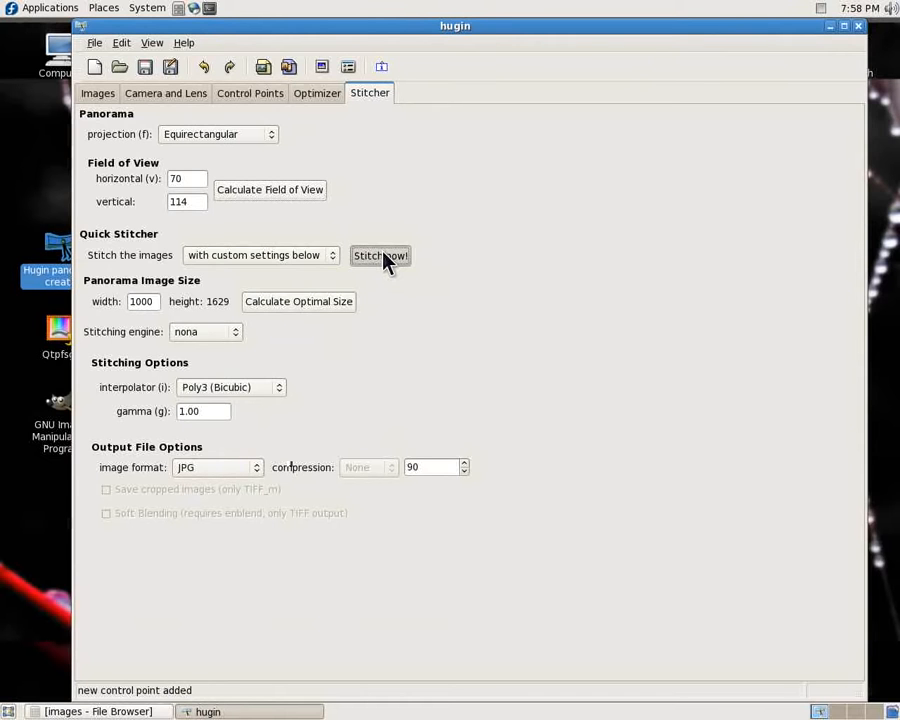
pyautogui.doubleClick(381, 347)
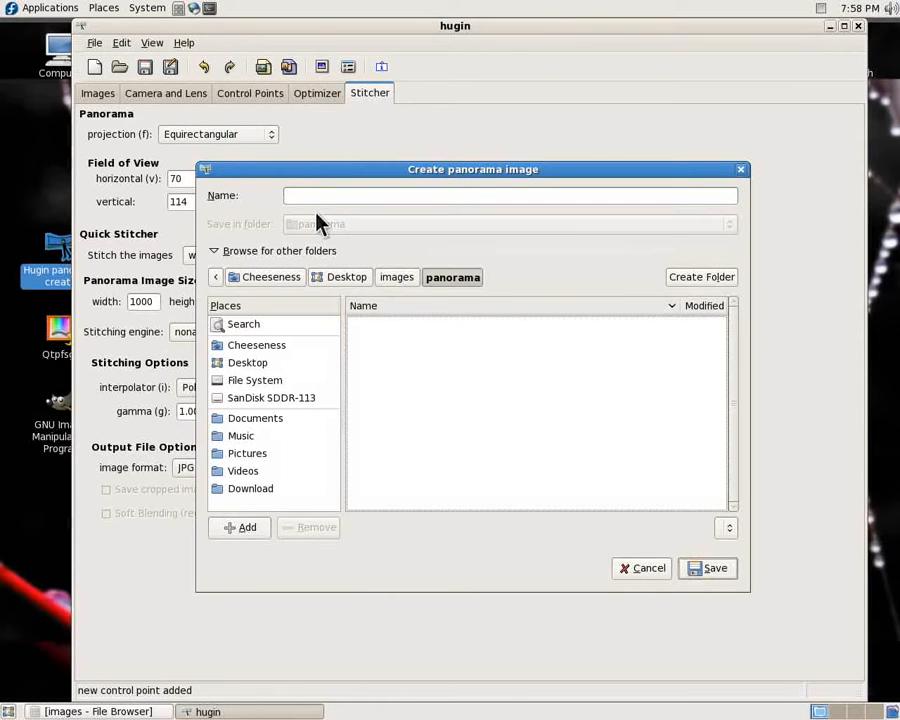
pyautogui.click(318, 196)
pyautogui.write('montr')
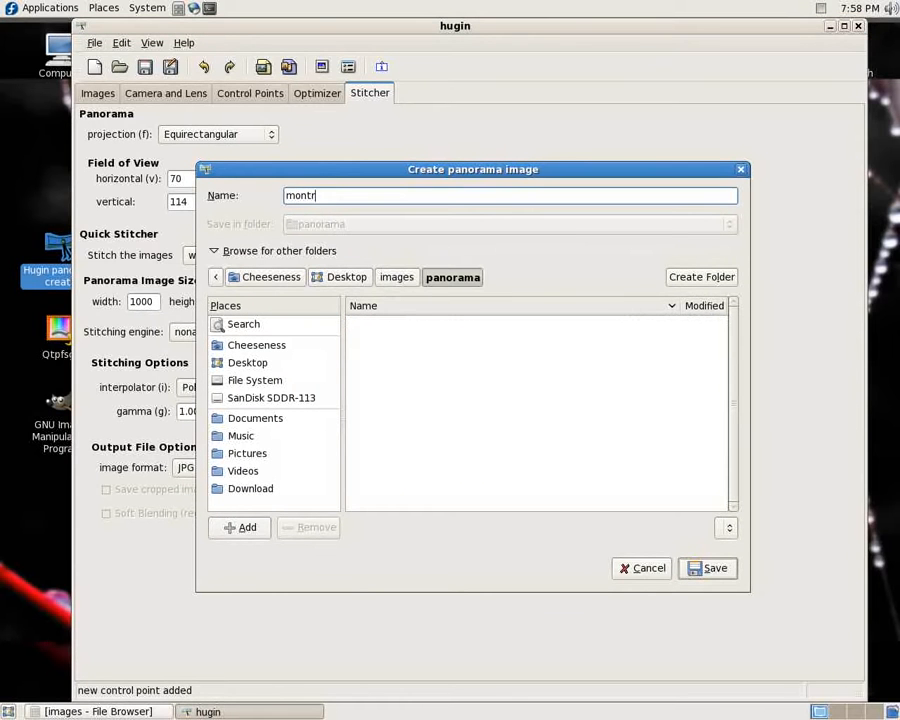
pyautogui.write('eal2.jpg')
pyautogui.click(706, 568)
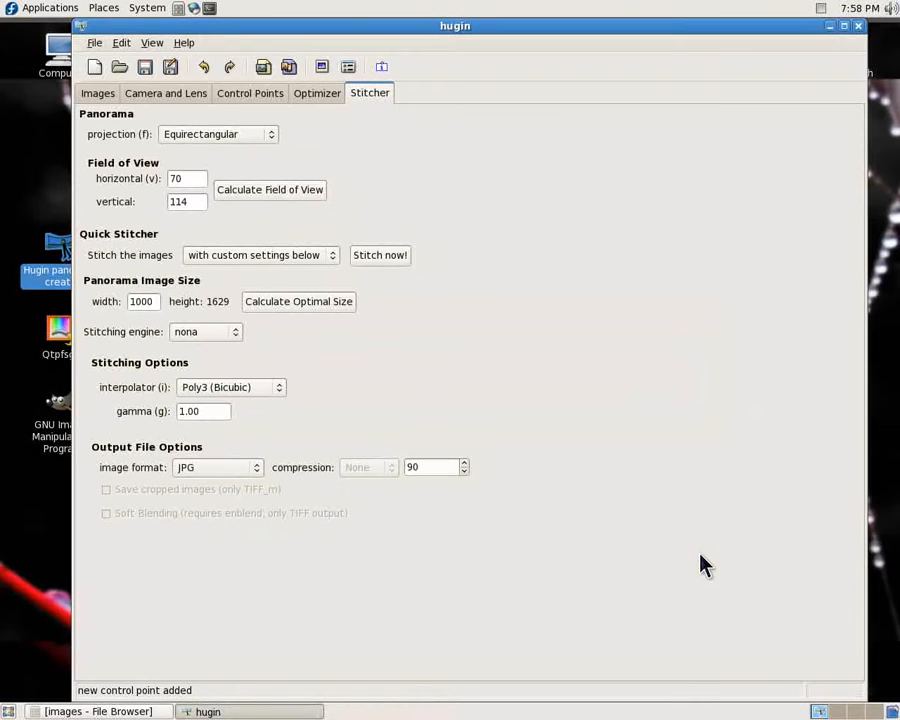
pyautogui.click(858, 26)
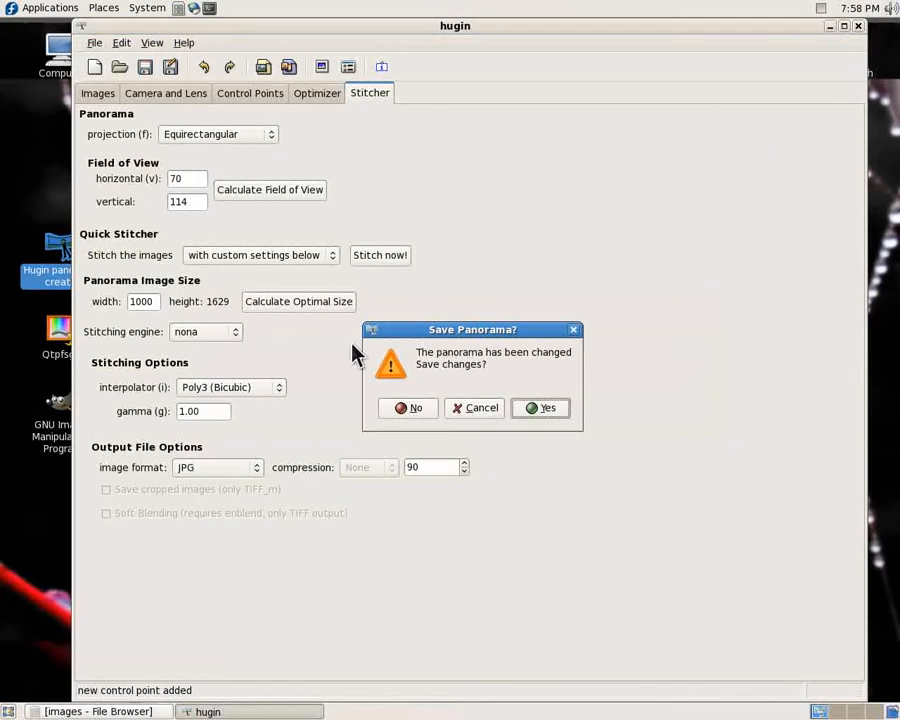
pyautogui.click(396, 412)
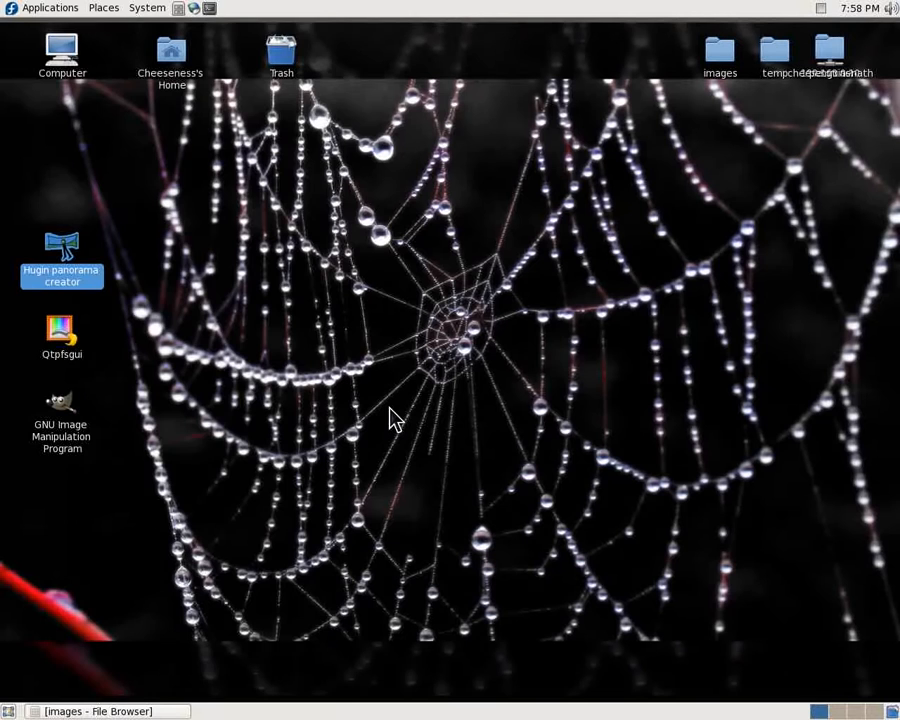
# Step: Switch to the file browser, open montreal2.jpg from the panorama folder, and examine it enlarged and in a maximized window
pyautogui.click(60, 711)
pyautogui.doubleClick(226, 155)
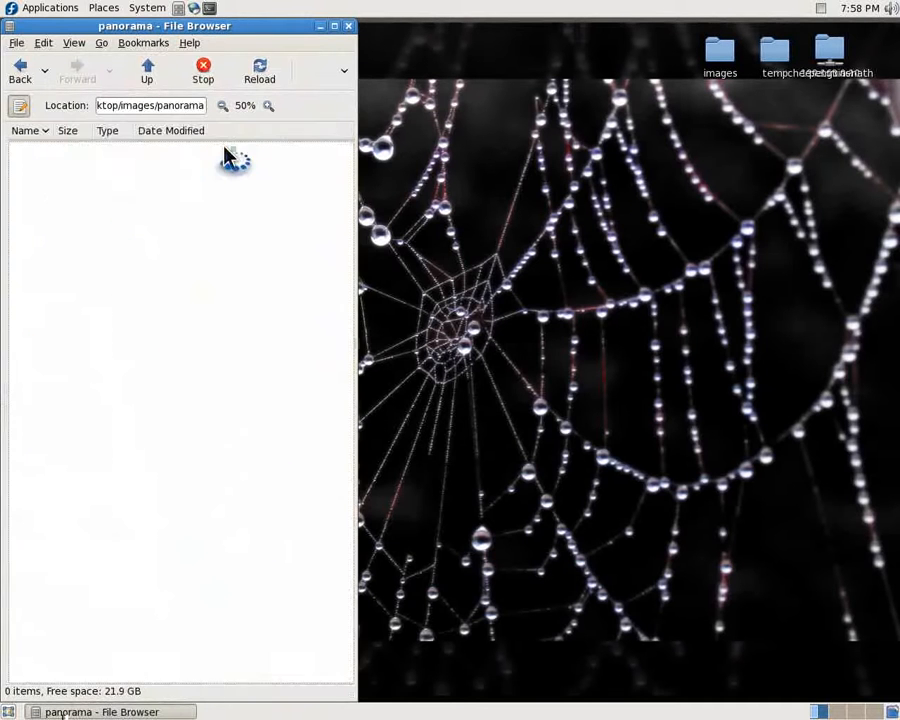
pyautogui.doubleClick(95, 216)
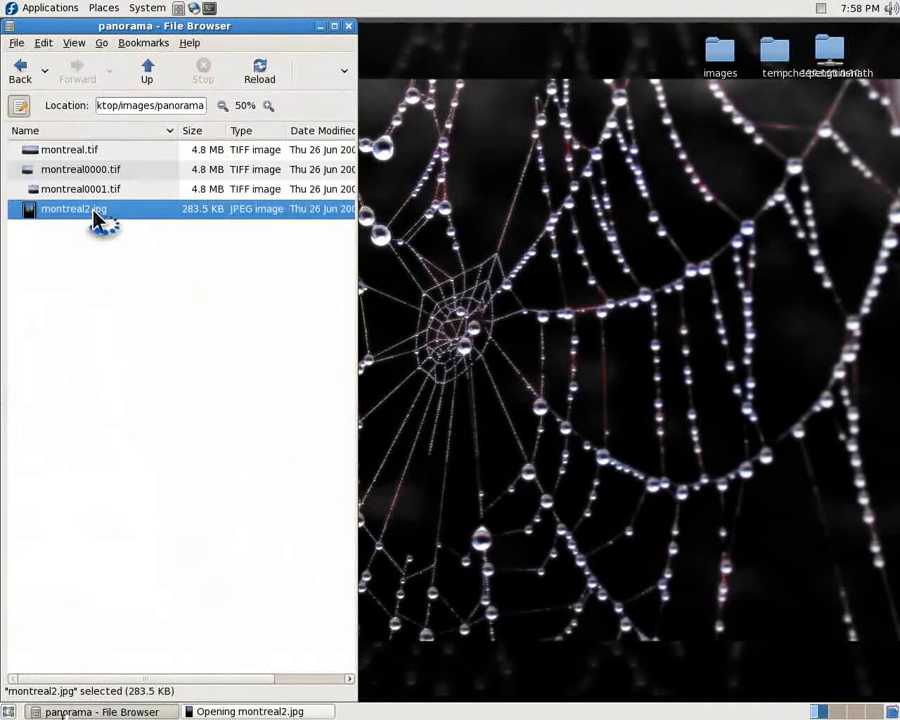
pyautogui.click(440, 150)
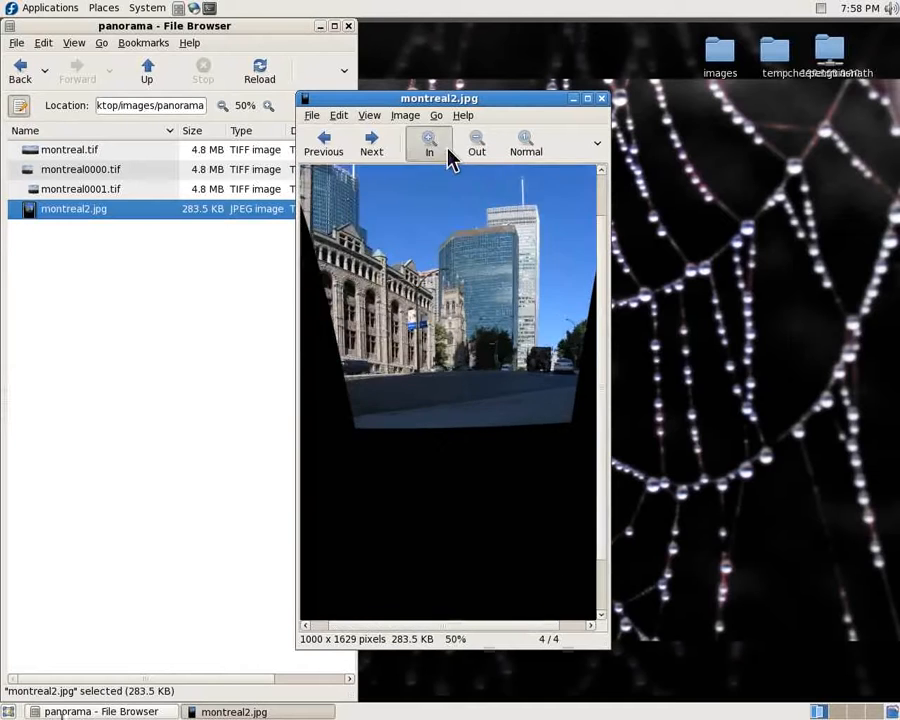
pyautogui.click(440, 150)
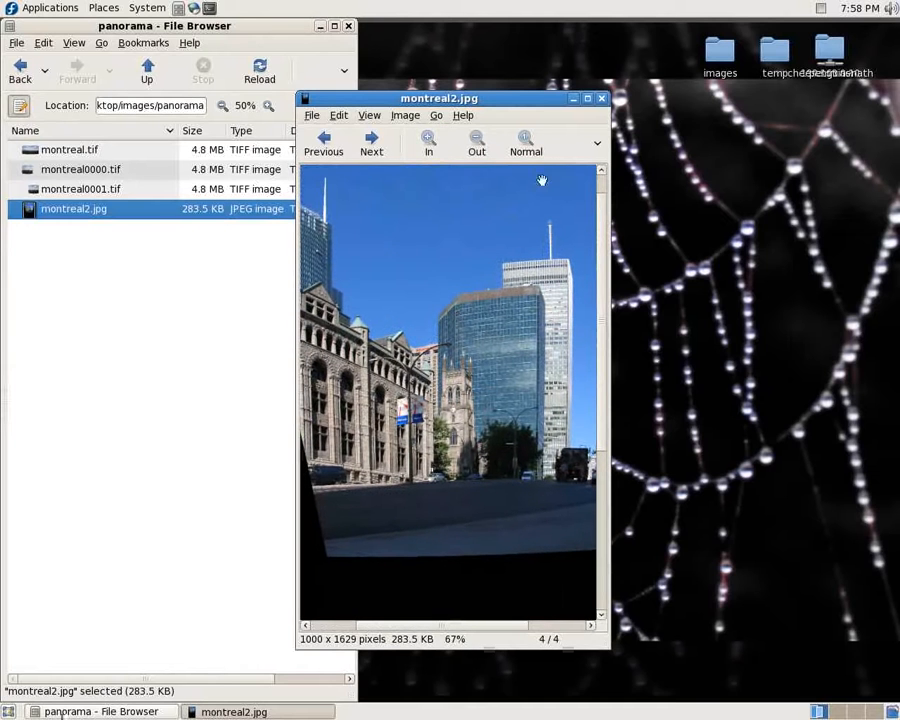
pyautogui.click(588, 98)
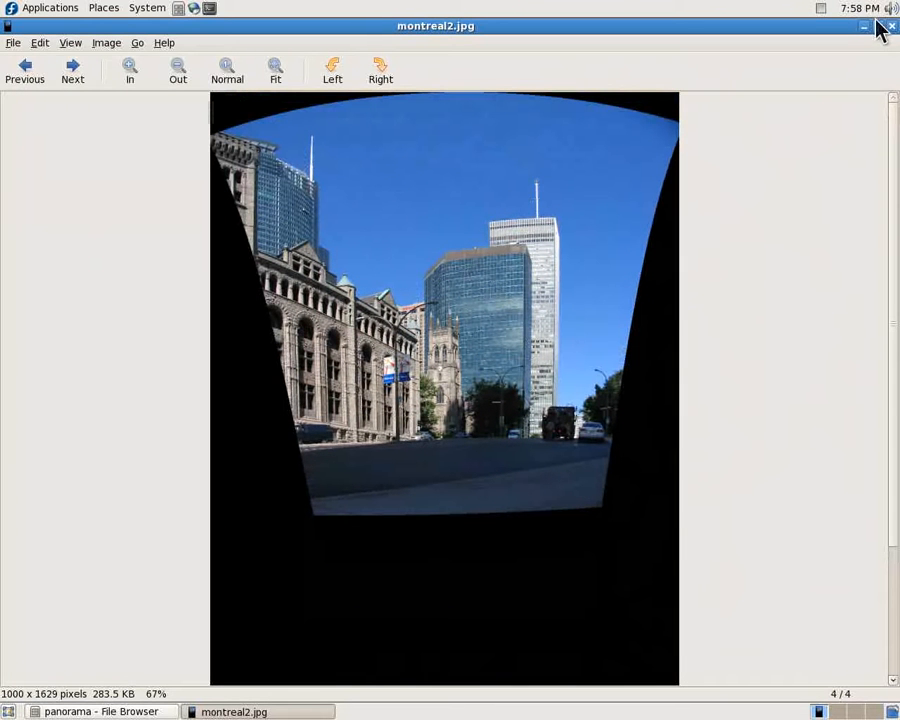
pyautogui.doubleClick(665, 37)
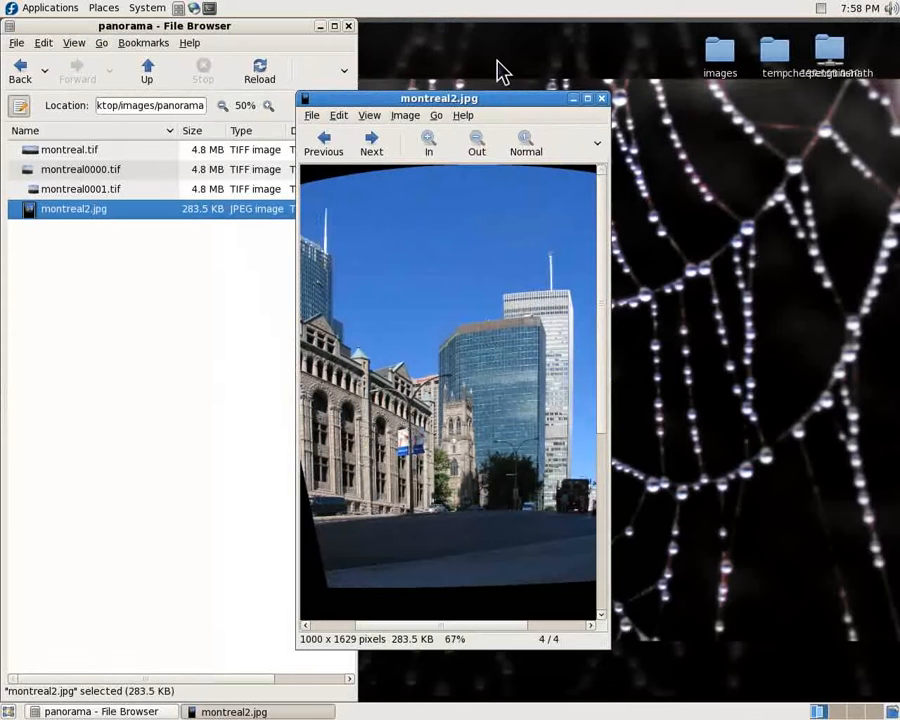
# Step: Open the original img_4150.jpg from the images folder, compare it side by side with montreal2.jpg, and close both images
pyautogui.click(144, 72)
pyautogui.doubleClick(84, 365)
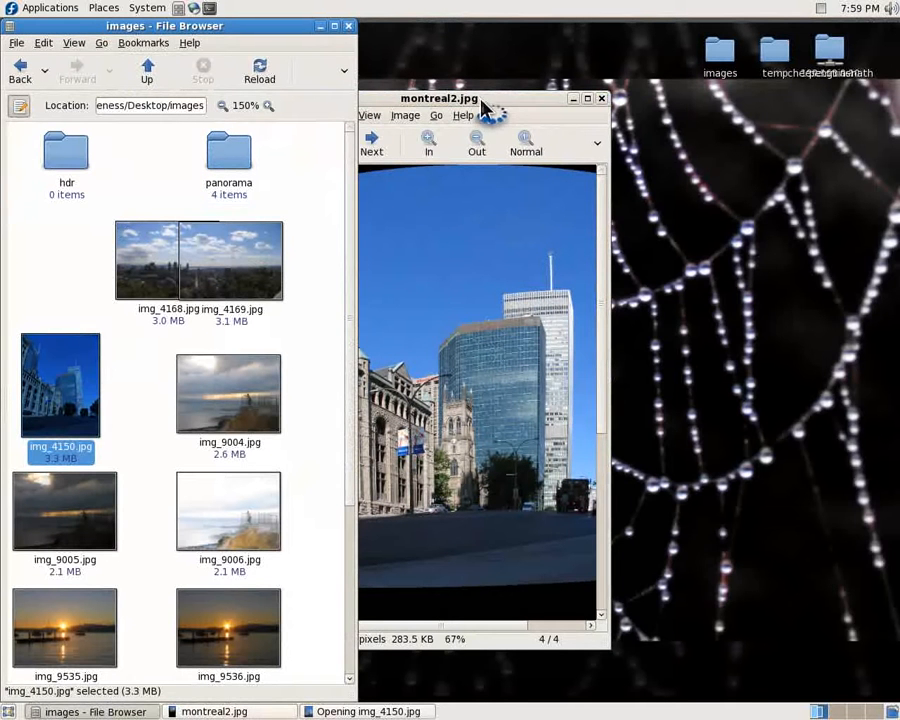
pyautogui.moveTo(477, 100); pyautogui.dragTo(762, 74)
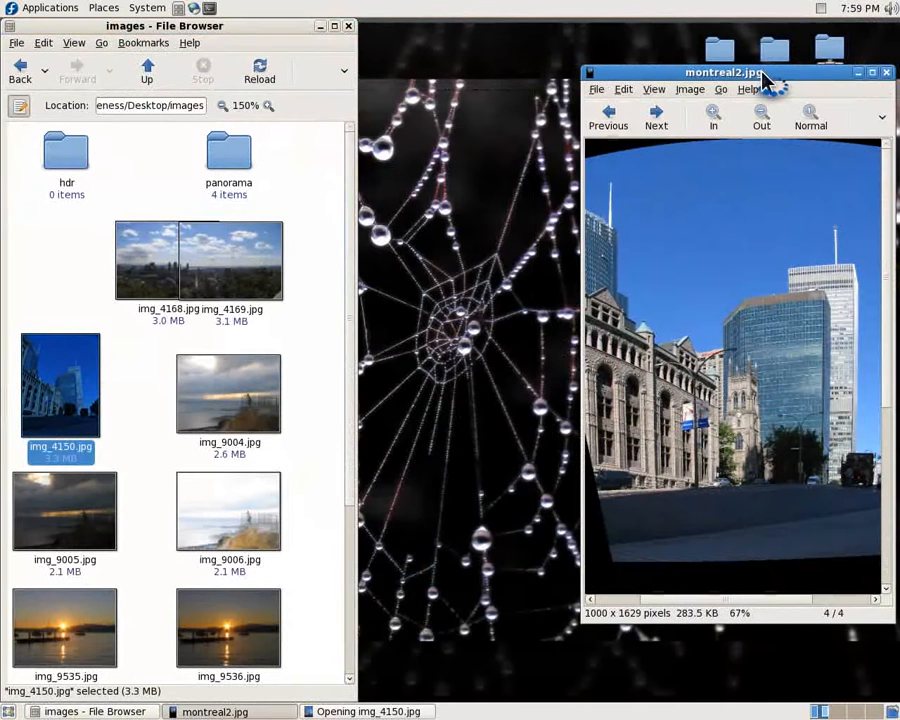
pyautogui.moveTo(477, 94); pyautogui.dragTo(437, 62)
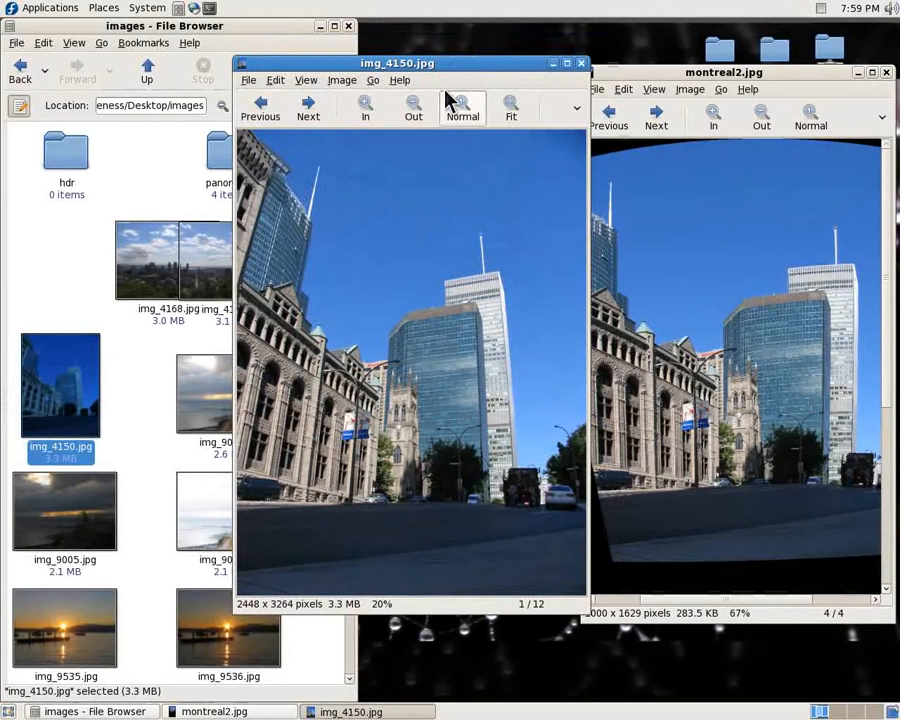
pyautogui.click(581, 63)
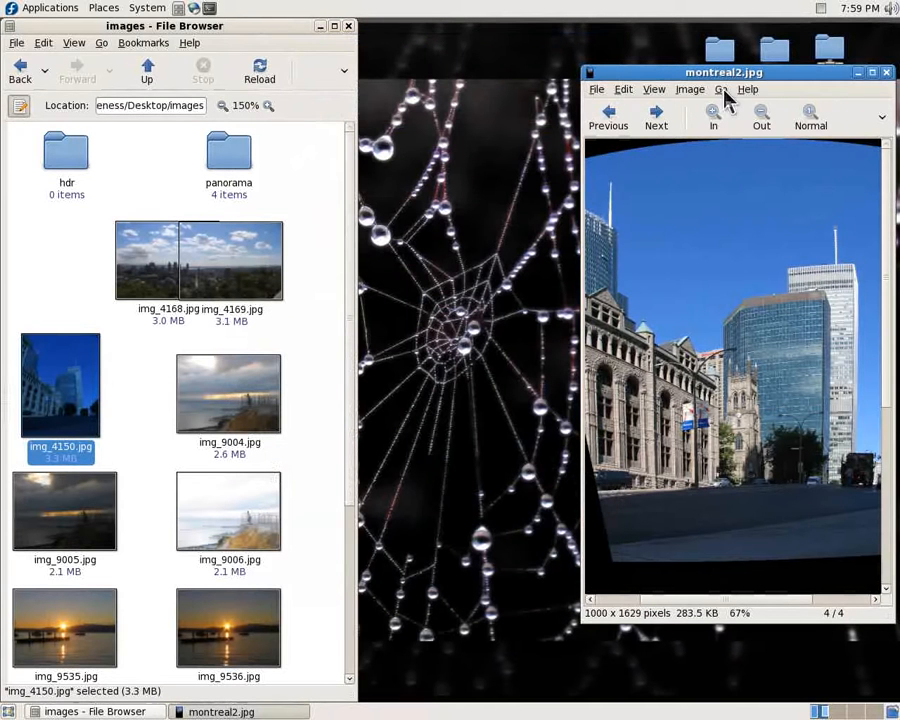
pyautogui.click(886, 73)
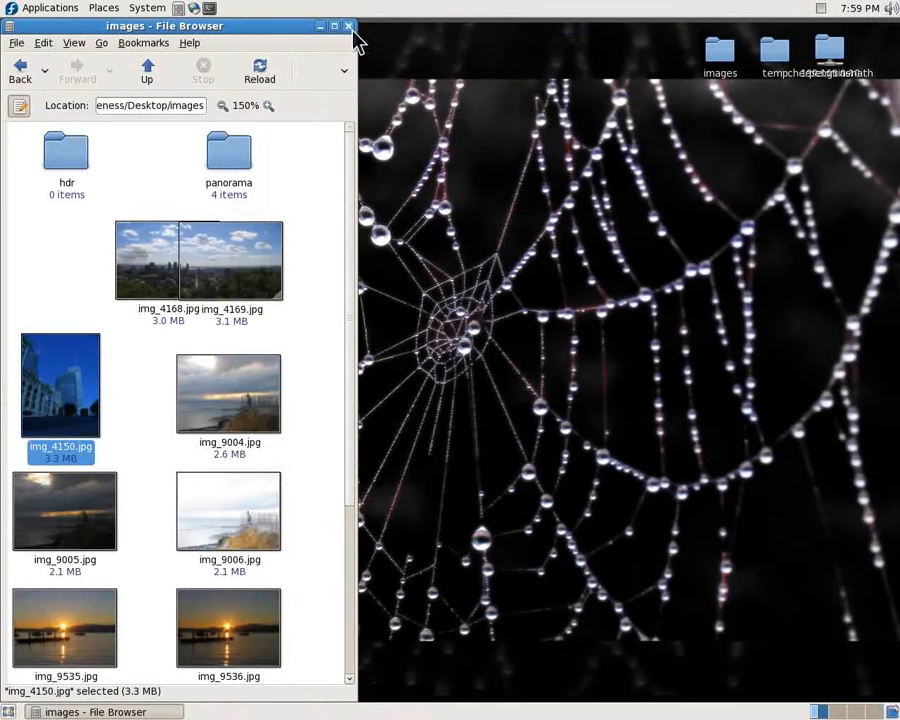